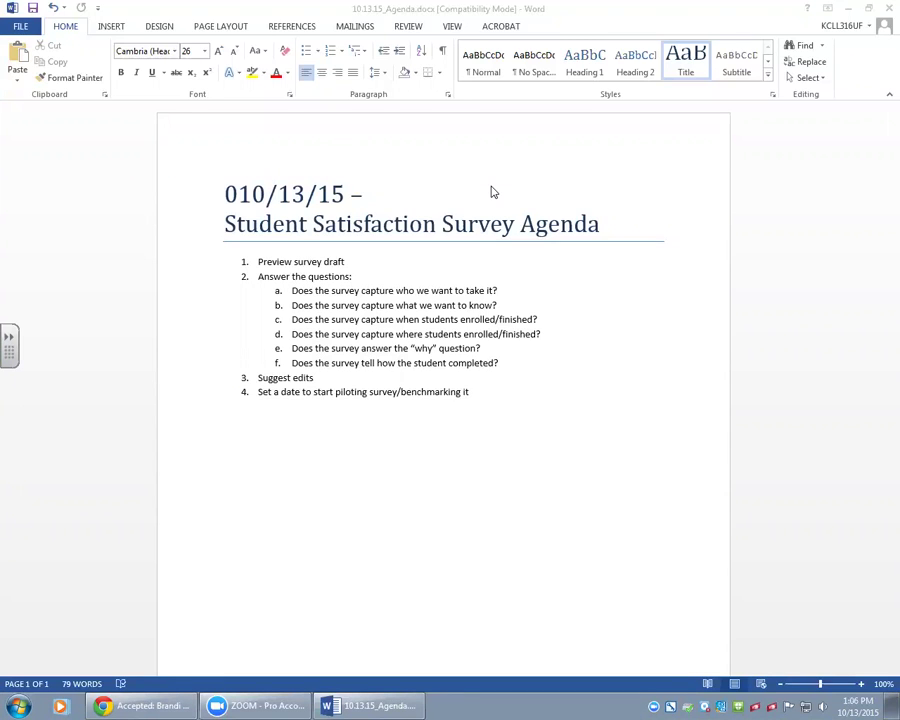
Switch to the browser to show the meeting-room acceptance email in Outlook Web App.
left_click(141, 704)
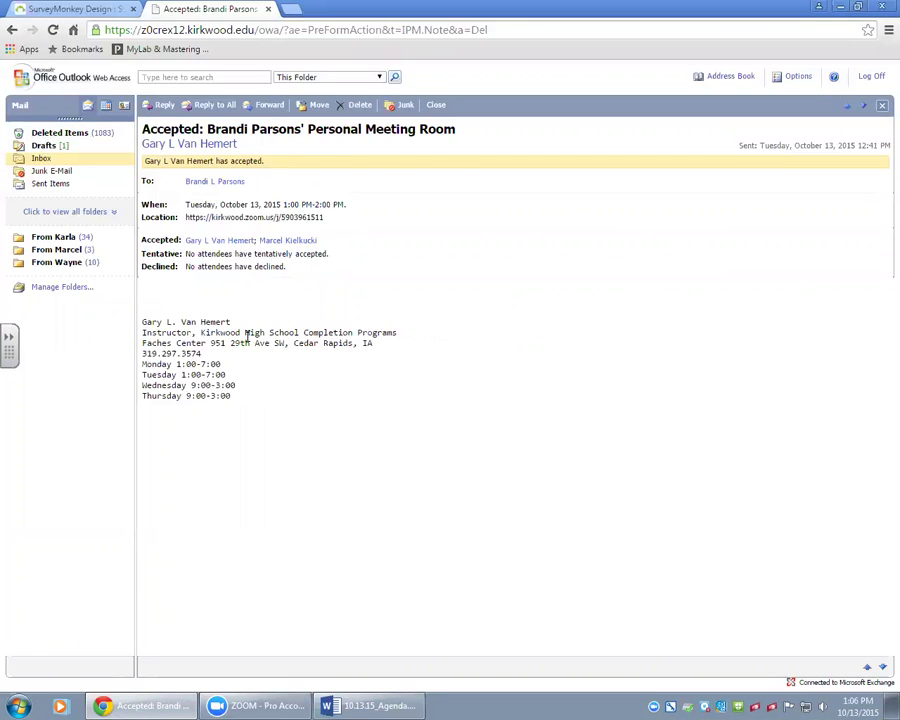
Bring the 10.13.15 Student Satisfaction Survey Agenda document back up in Word.
left_click(353, 704)
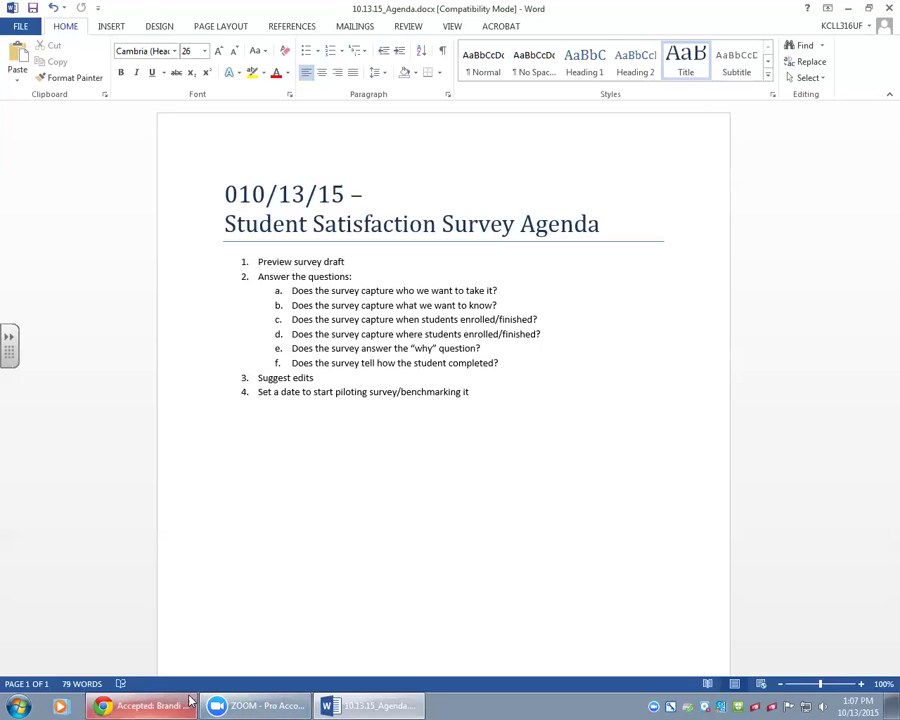
Open question 1 in the SurveyMonkey survey builder, then return to the Word agenda.
left_click(155, 703)
left_click(70, 11)
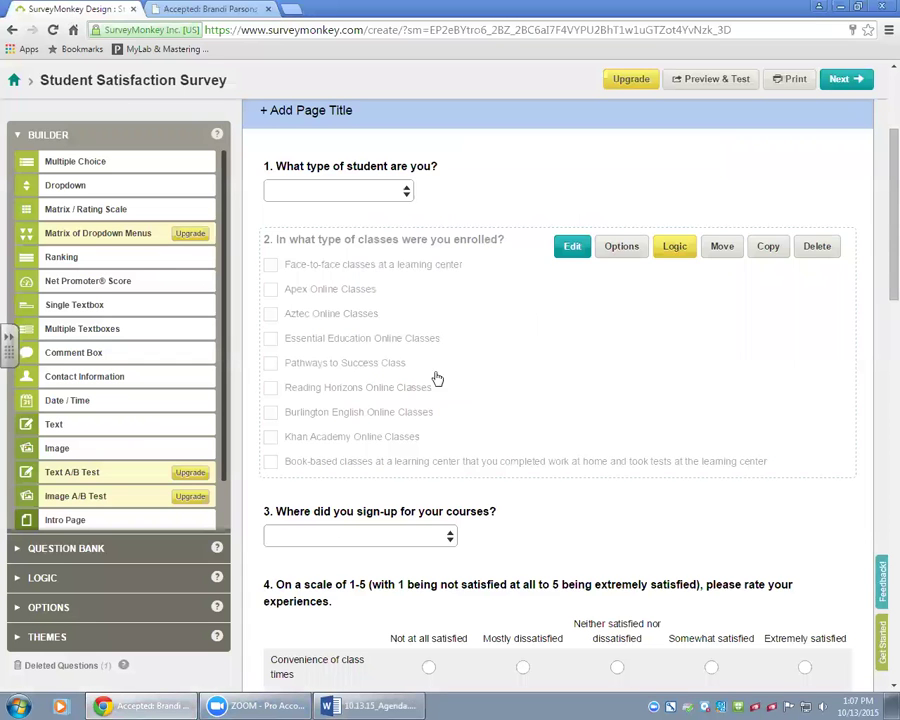
left_click(406, 195)
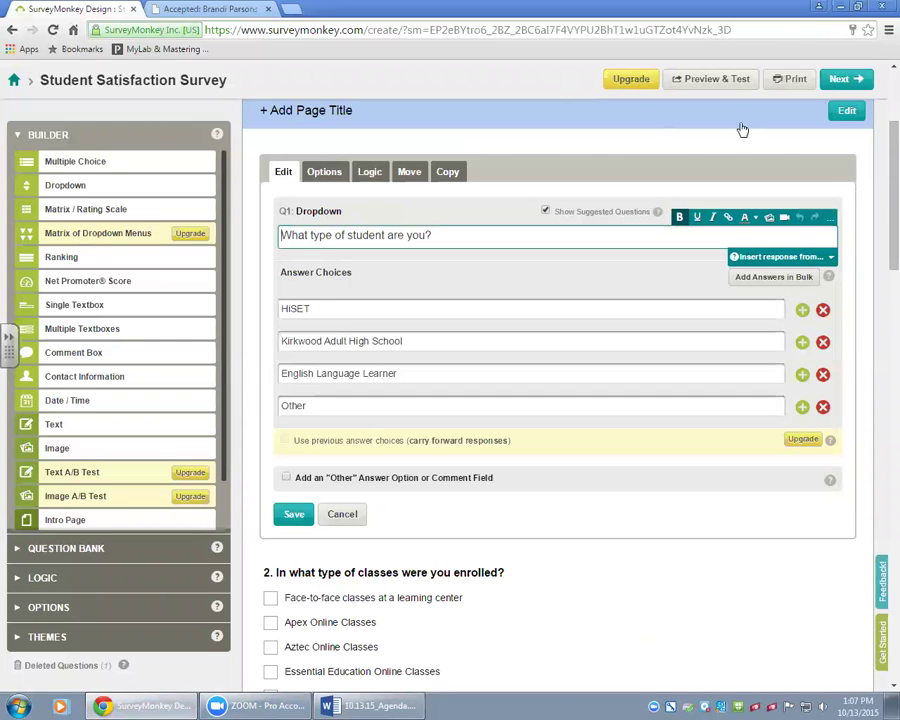
left_click(370, 704)
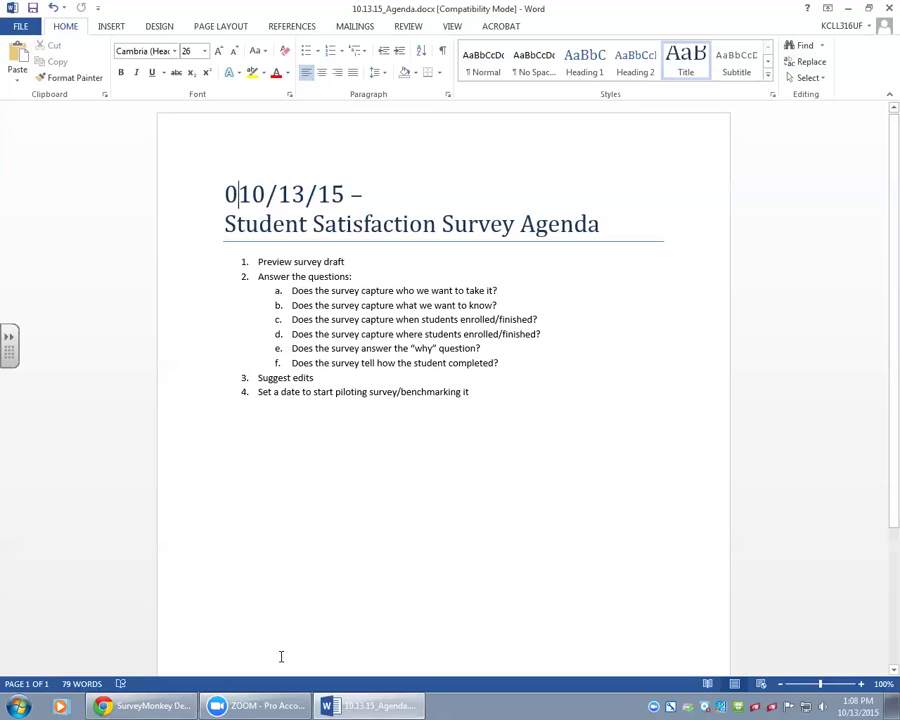
Return to the builder with question 1, 'What type of student are you?', open for editing.
left_click(155, 704)
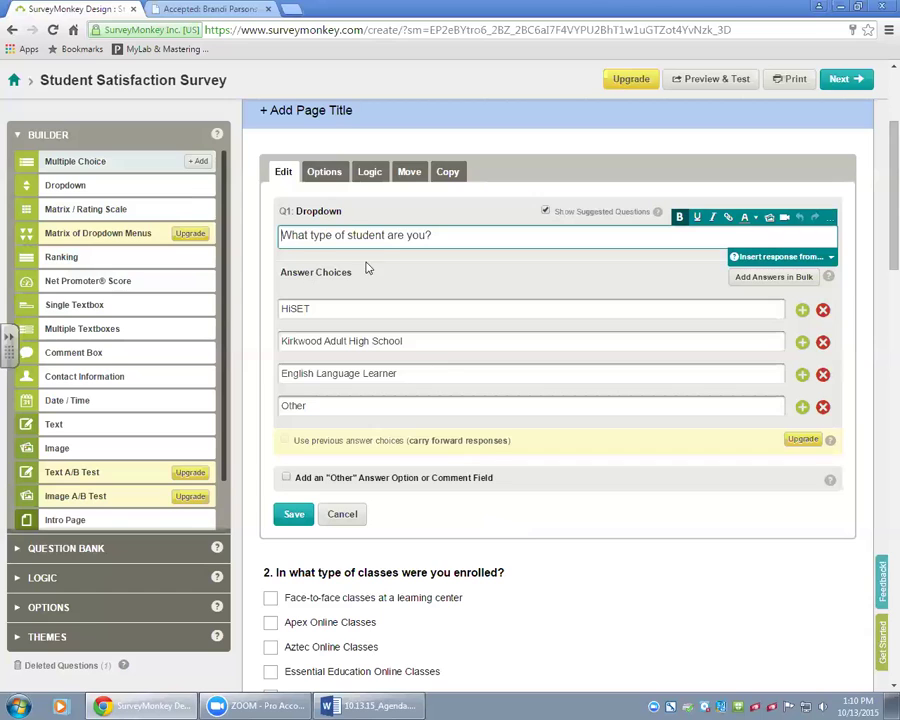
mouse_move(143, 237)
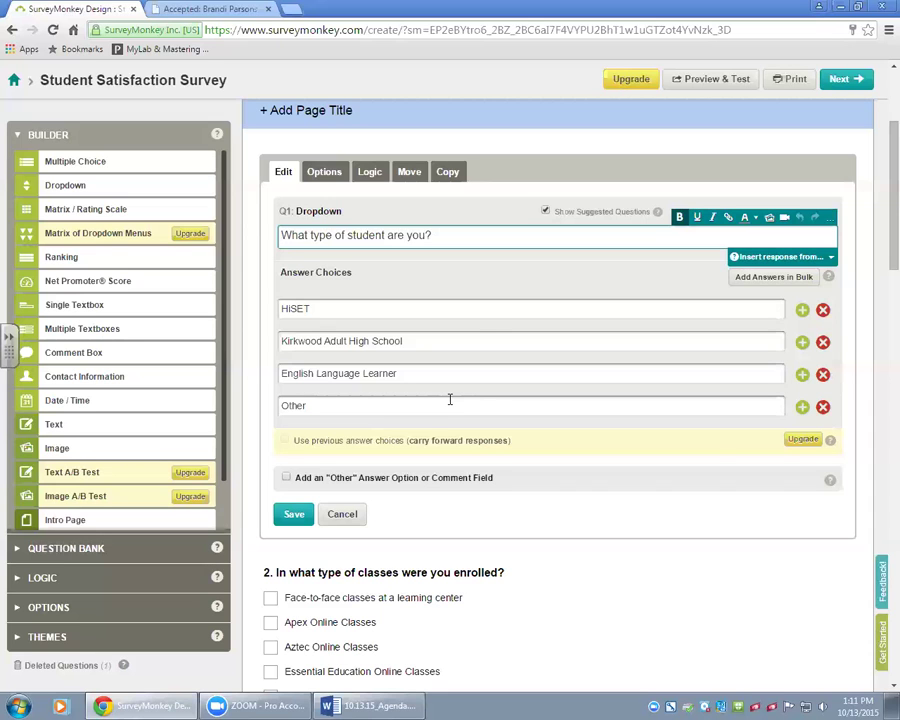
scroll(516, 441, "down", 2)
scroll(516, 444, "down", 1)
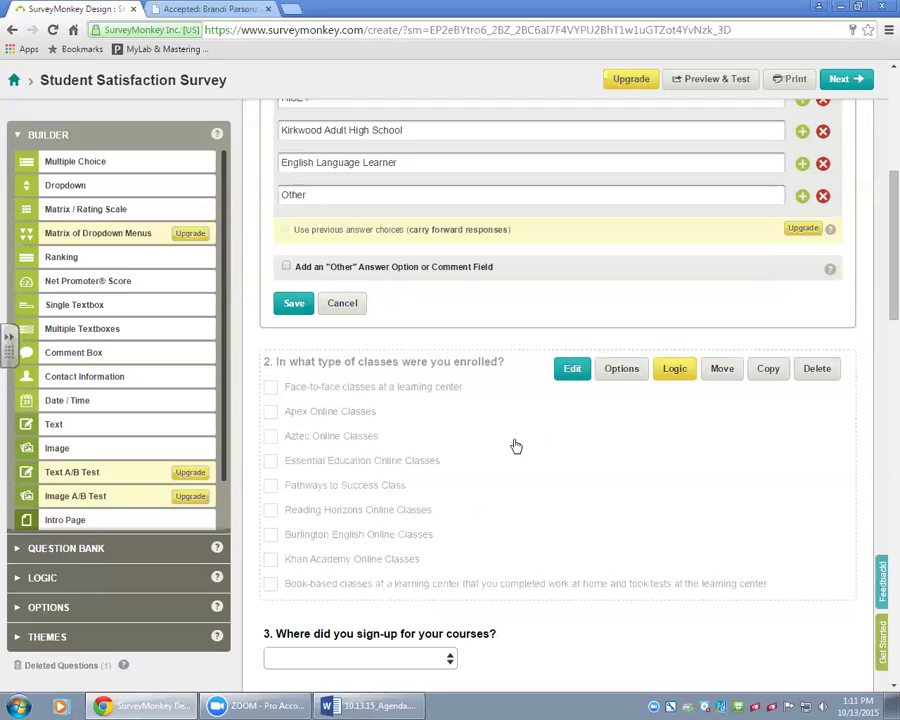
scroll(516, 446, "up", 5)
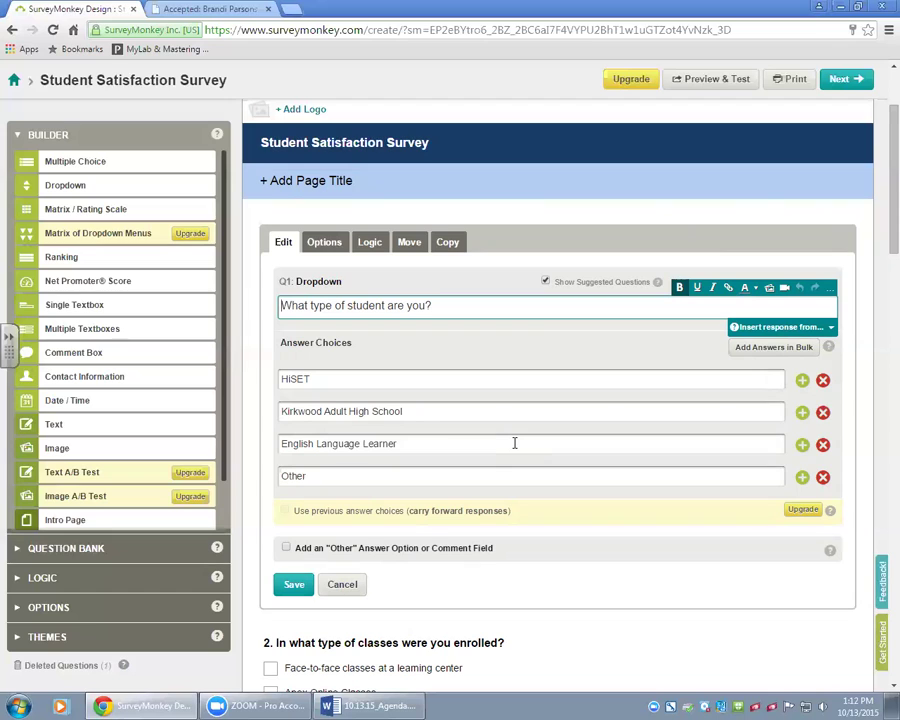
scroll(531, 468, "down", 1)
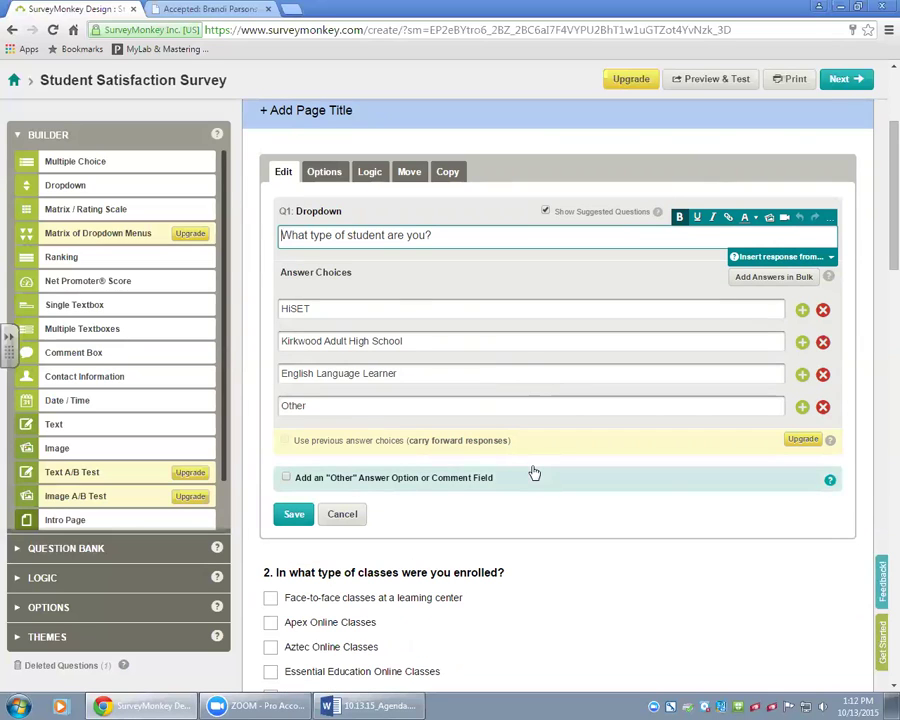
scroll(534, 472, "down", 3)
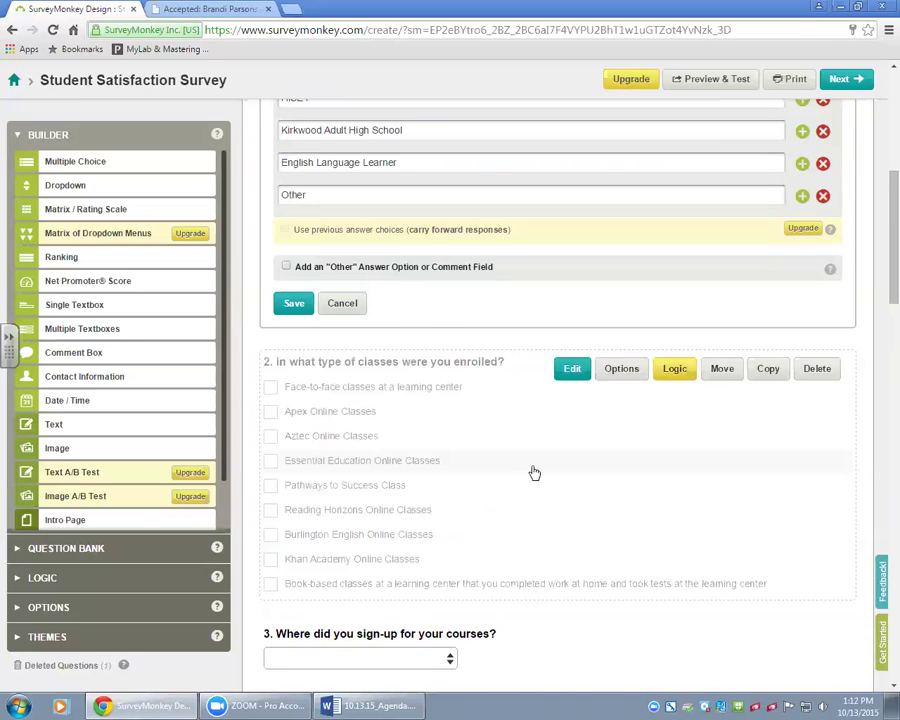
scroll(534, 473, "down", 1)
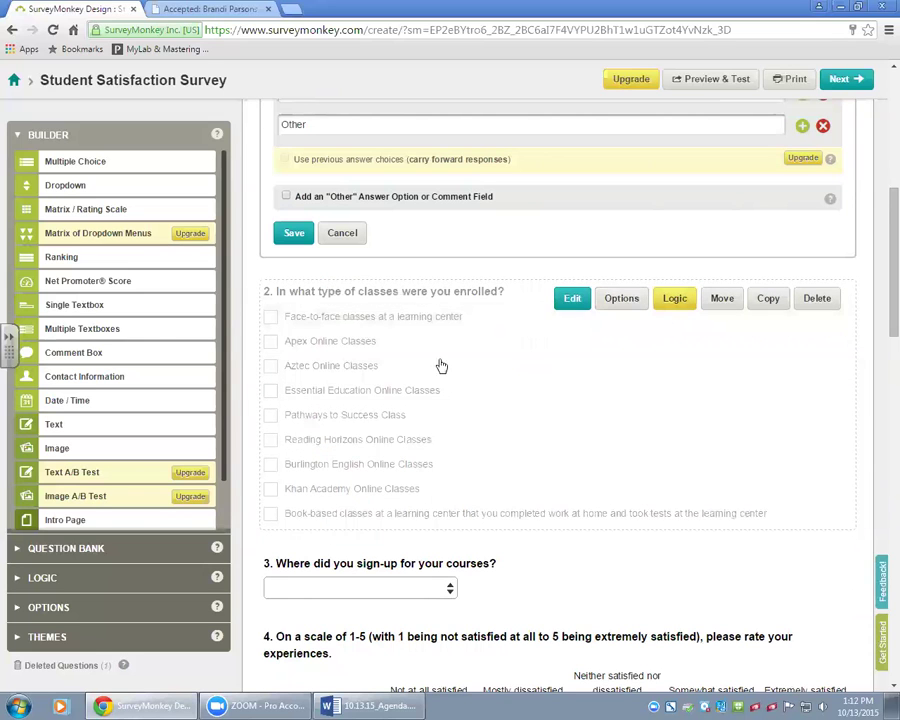
Scroll down and open question 3's dropdown editor with its nine learning-center choices.
mouse_move(152, 240)
scroll(652, 578, "down", 3)
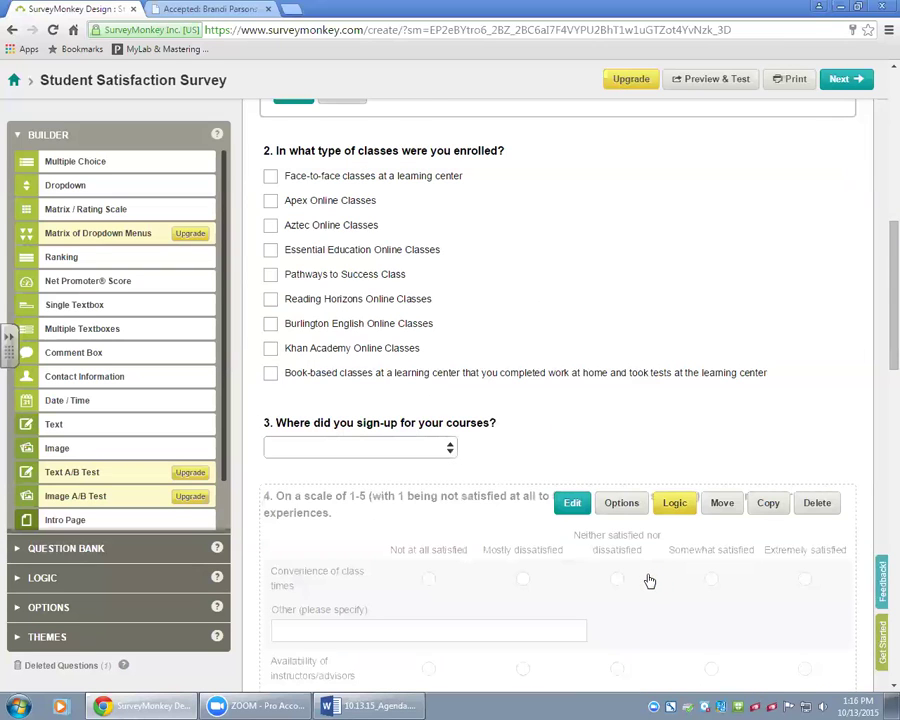
scroll(652, 578, "down", 4)
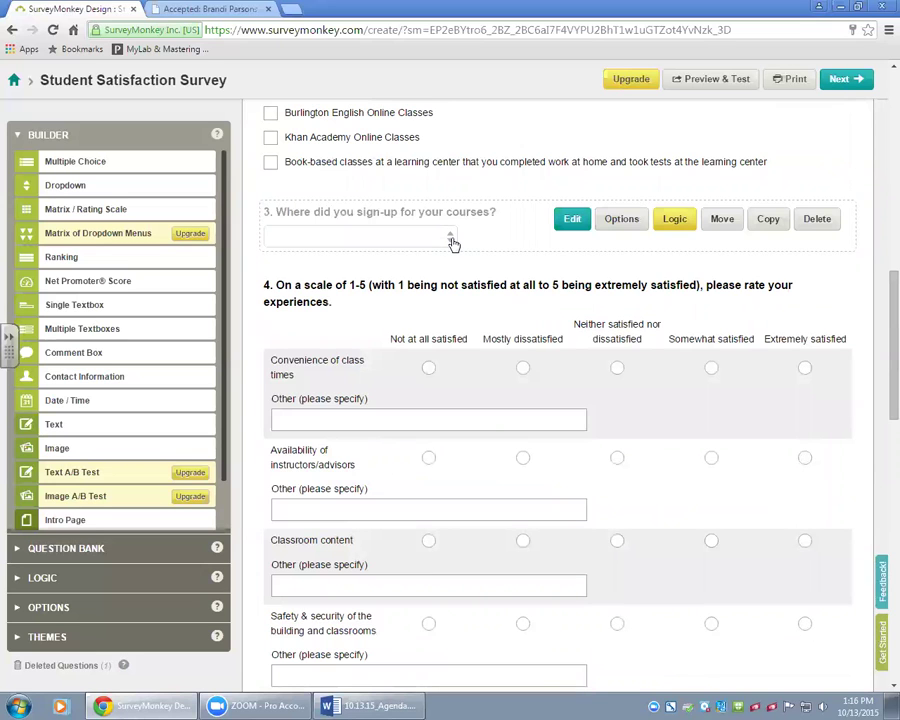
left_click(453, 244)
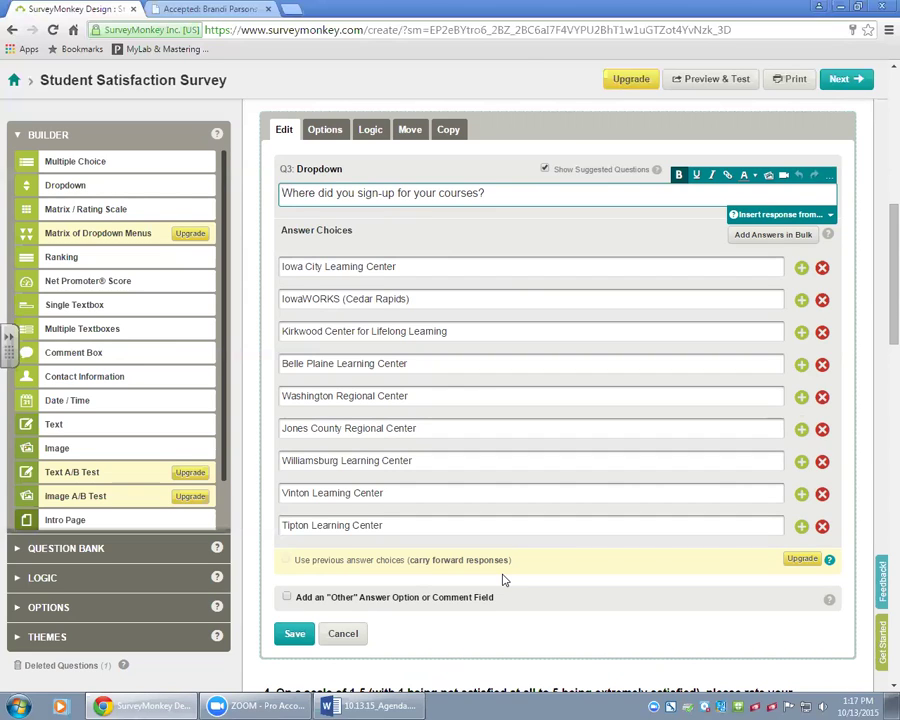
Replace 'sign-up for' with 'take' so question 3 reads 'Where did you take your courses?'.
double_click(393, 194)
left_click(411, 193)
left_click_drag(411, 193, 357, 193)
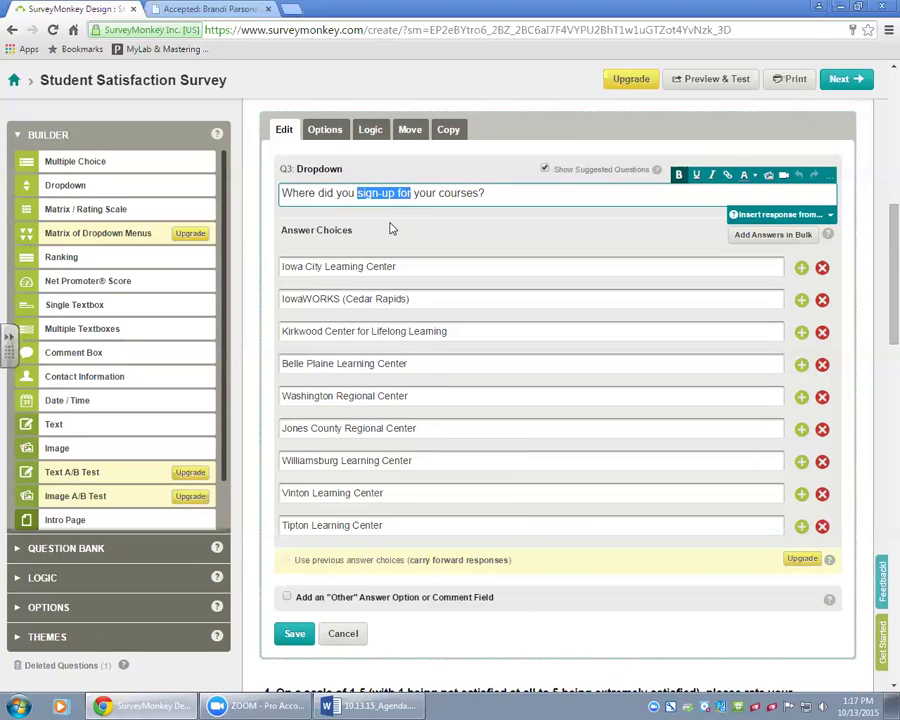
type("take")
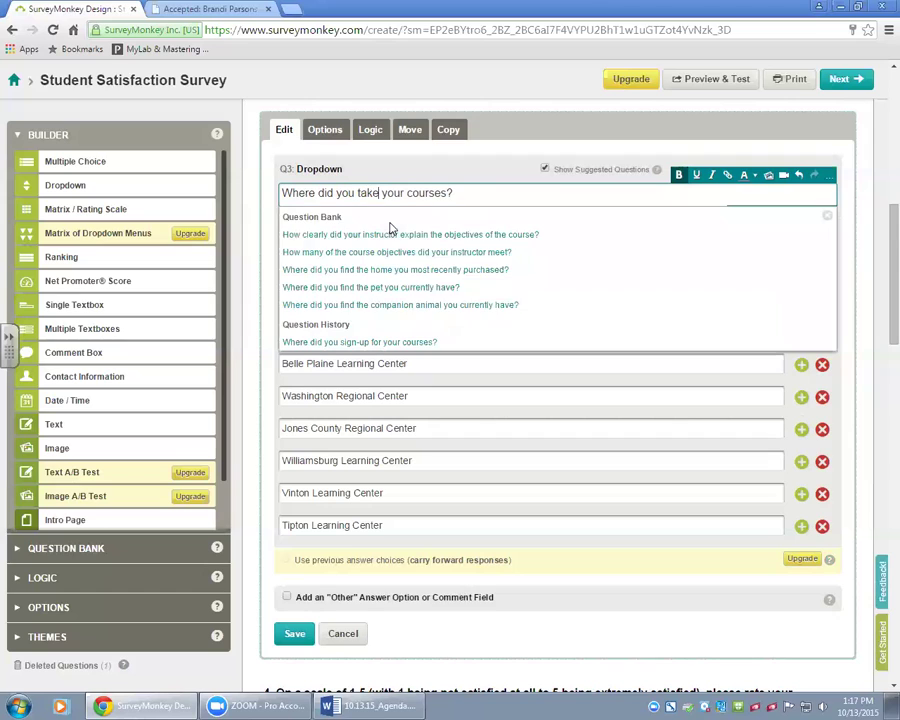
left_click(634, 389)
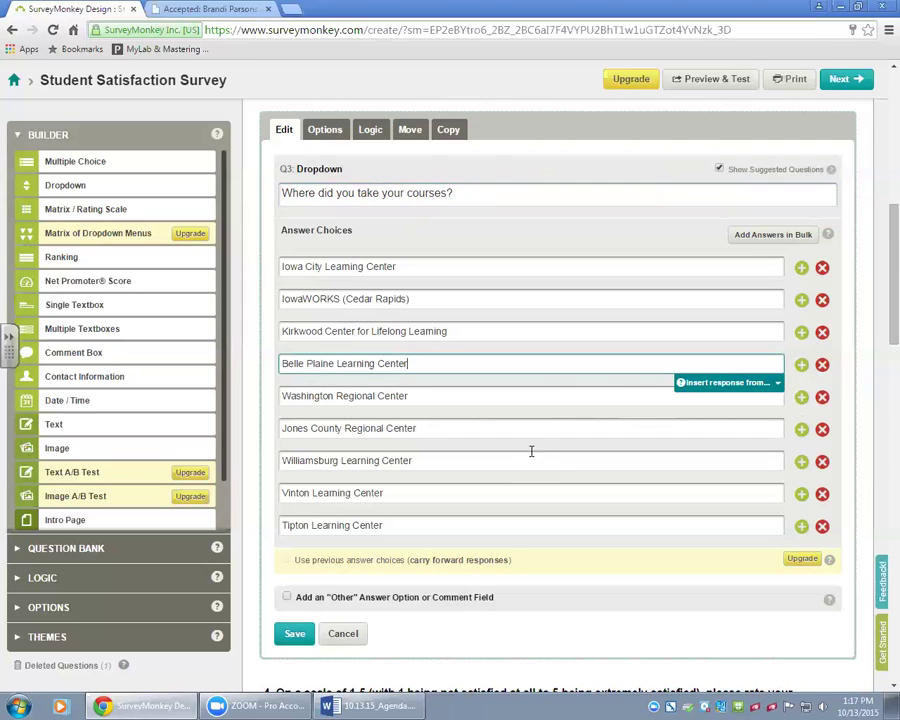
scroll(547, 448, "down", 1)
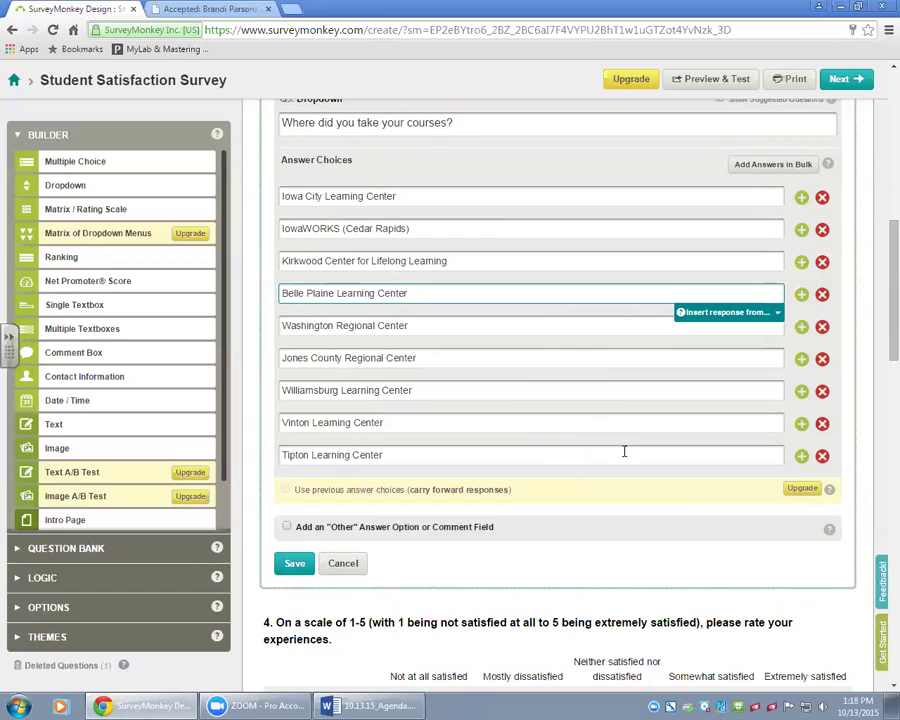
scroll(629, 455, "down", 1)
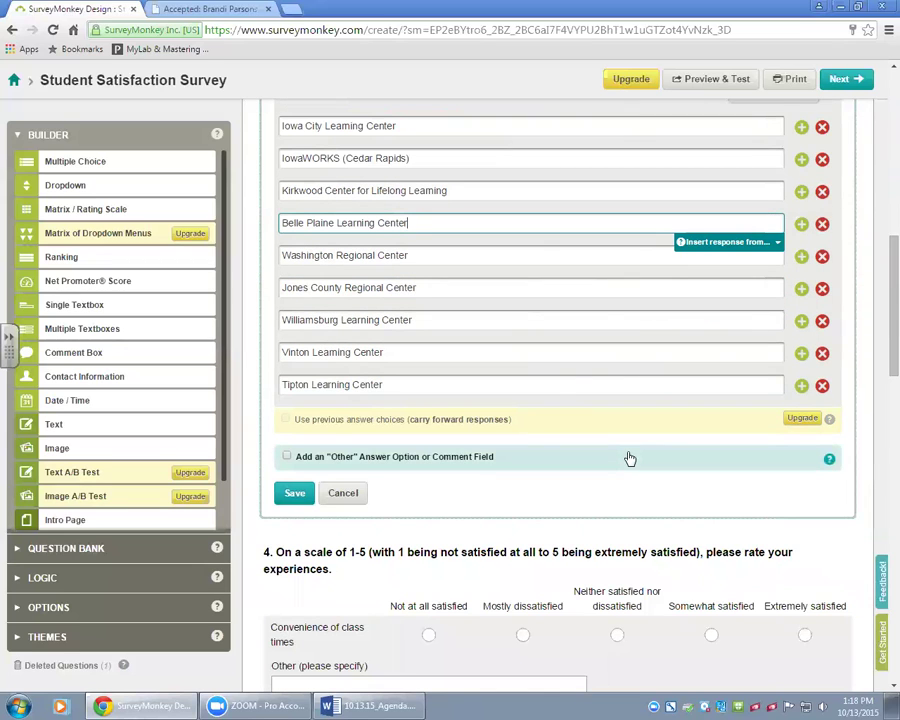
scroll(629, 458, "down", 4)
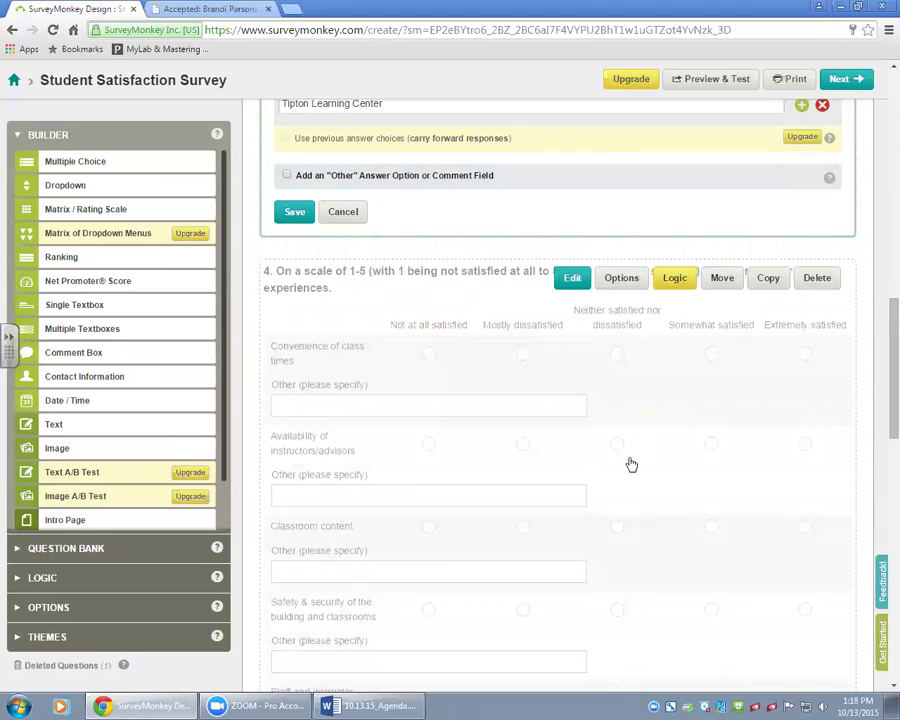
scroll(631, 464, "down", 1)
scroll(631, 464, "down", 1)
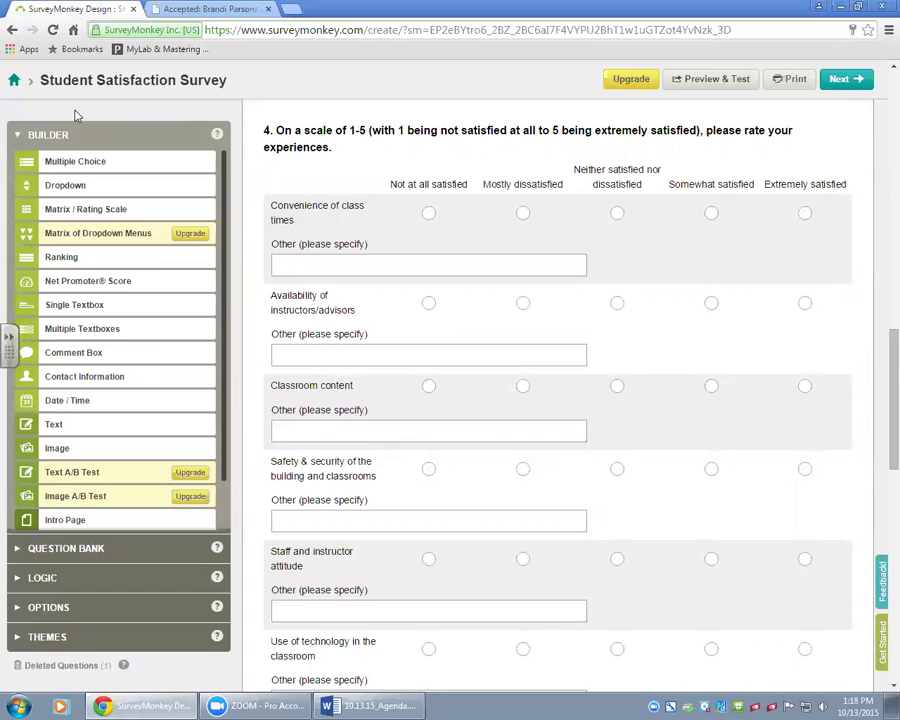
scroll(75, 115, "down", 1)
scroll(75, 115, "up", 1)
scroll(380, 420, "up", 5)
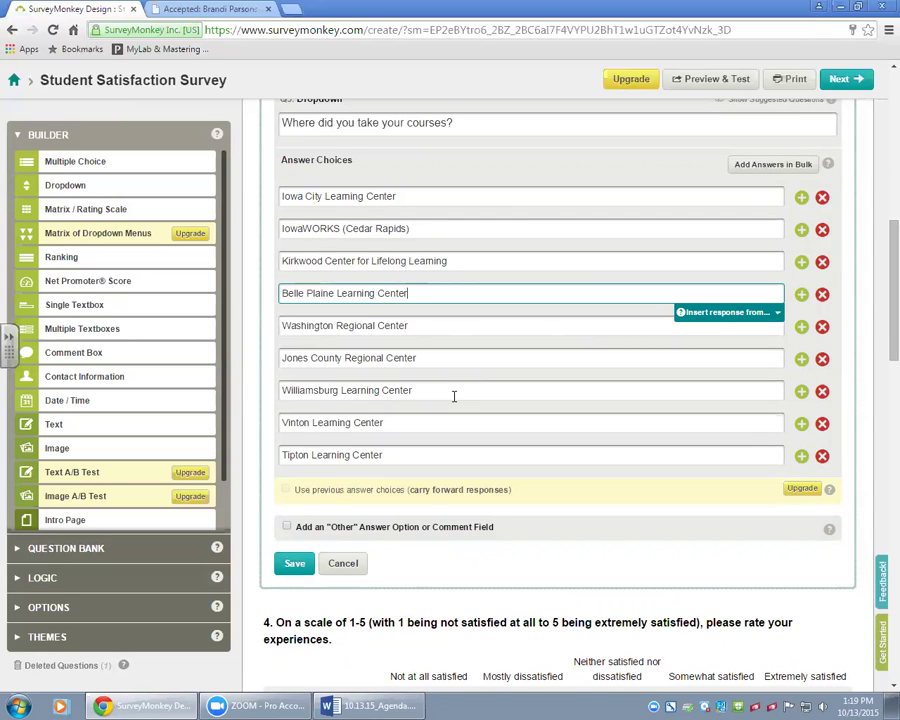
Scroll down to question 4's 1-5 satisfaction rating grid.
scroll(573, 543, "down", 2)
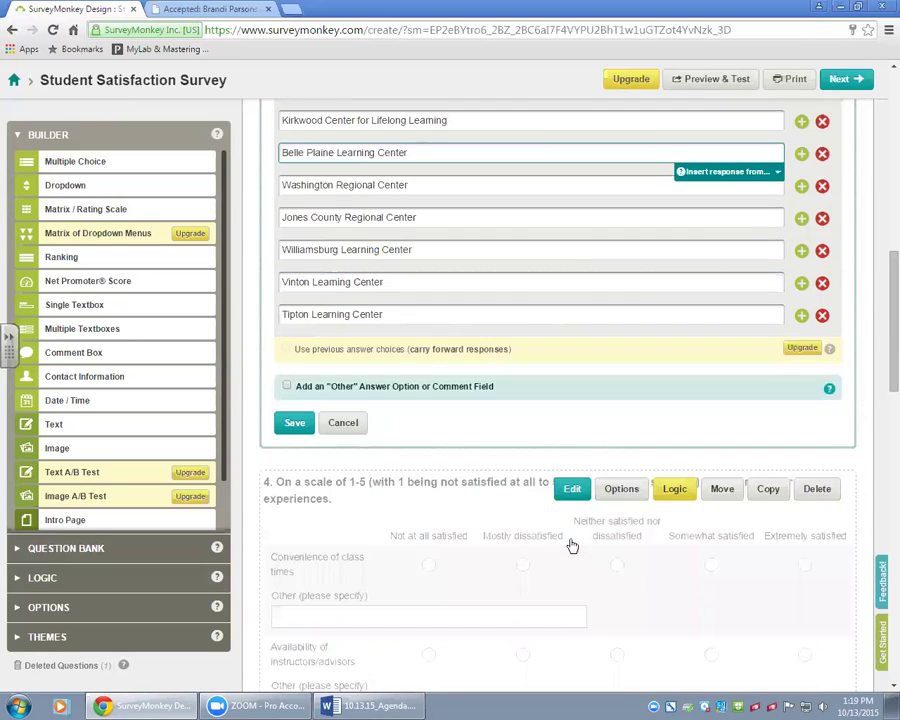
scroll(572, 545, "down", 1)
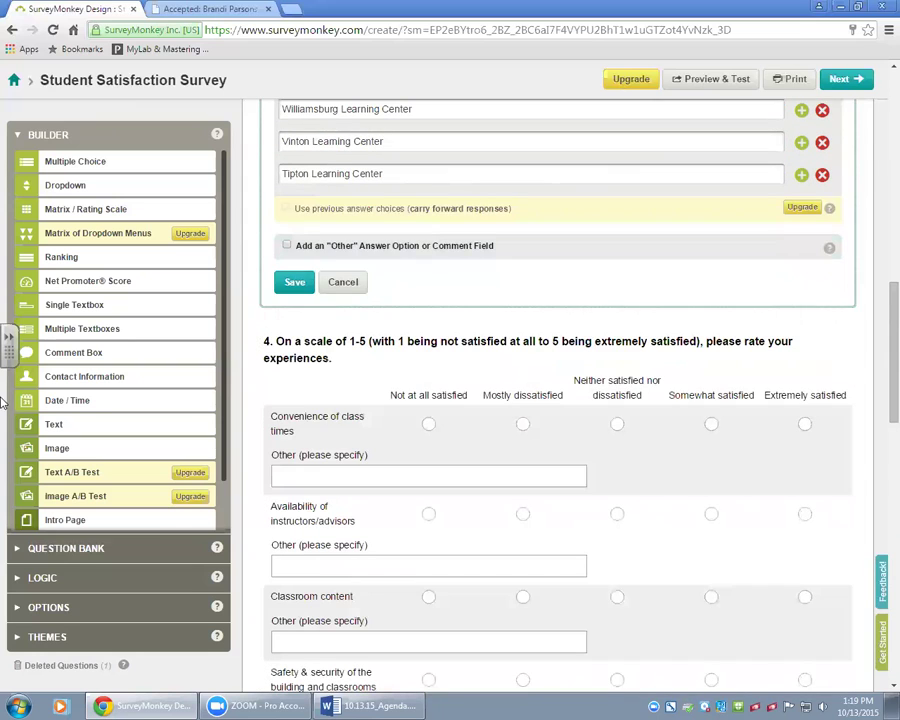
scroll(112, 390, "down", 1)
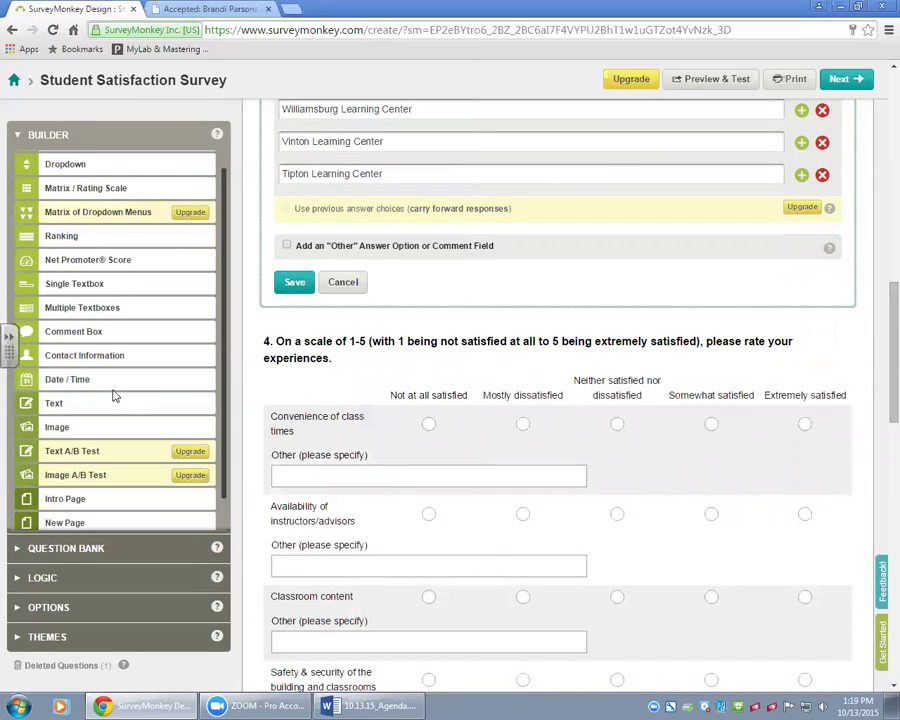
scroll(257, 327, "down", 1)
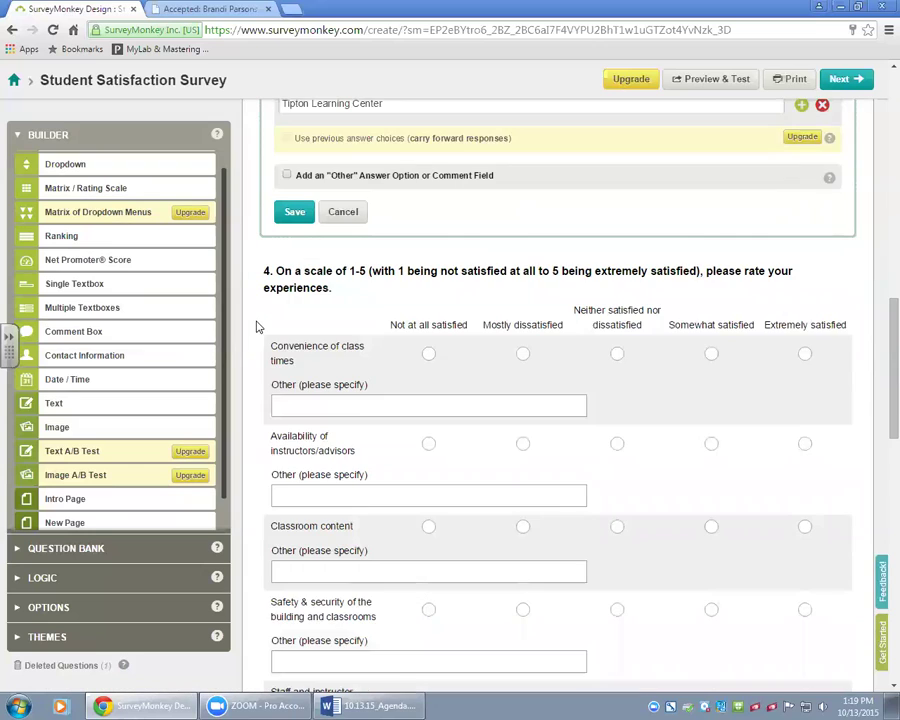
scroll(257, 327, "down", 1)
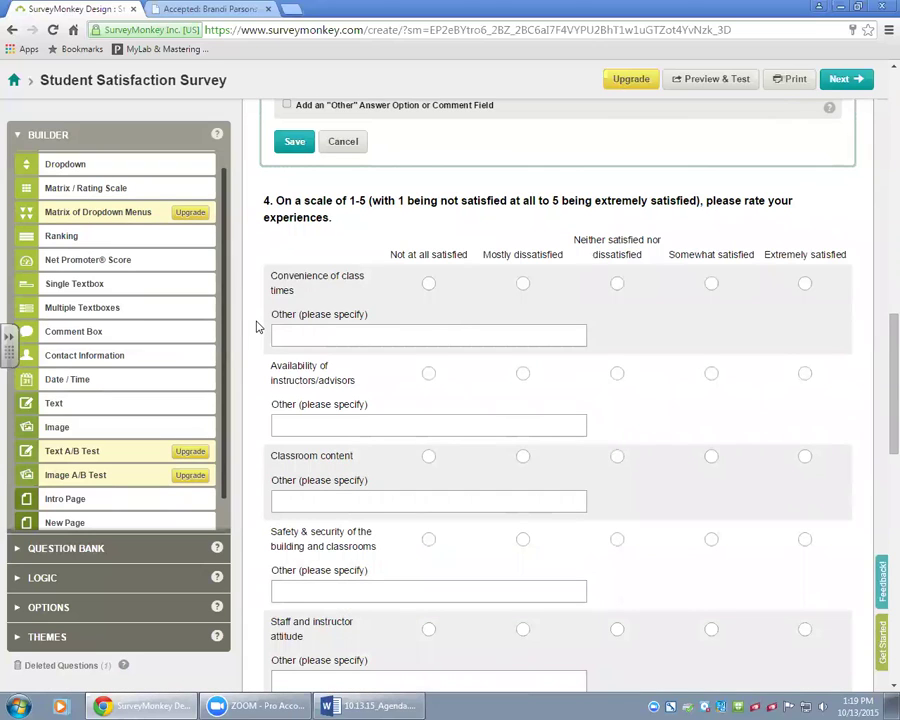
scroll(257, 327, "down", 1)
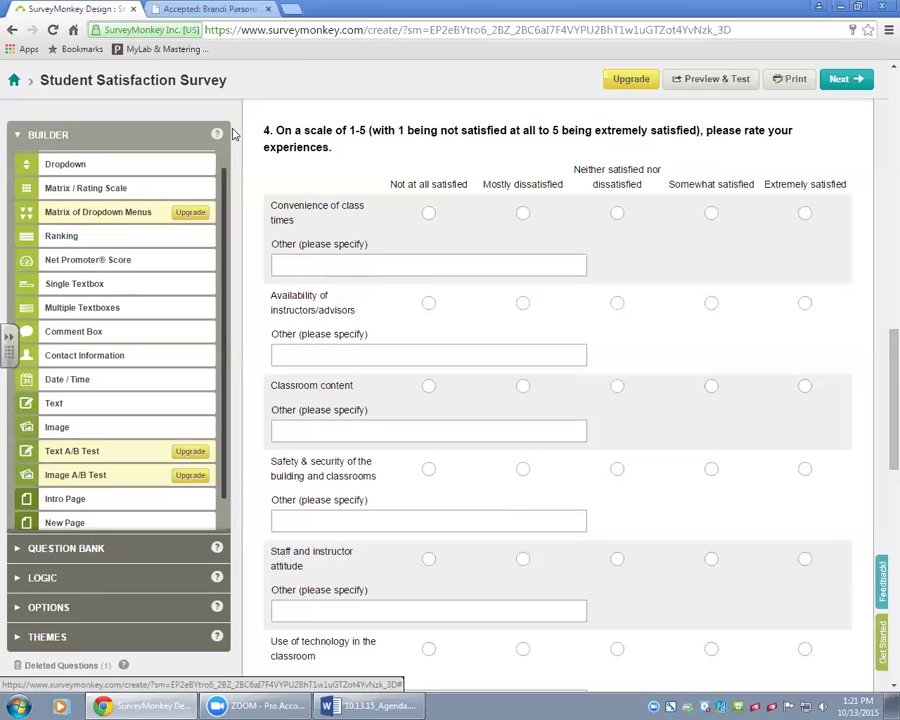
scroll(240, 140, "down", 1)
scroll(240, 140, "down", 2)
scroll(240, 140, "down", 2)
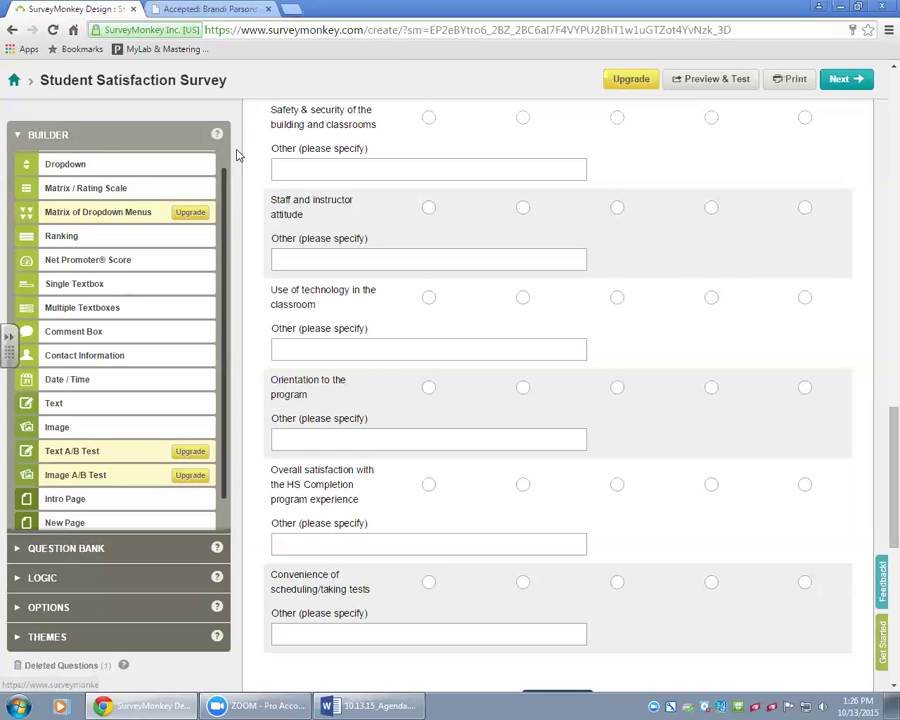
scroll(306, 112, "up", 4)
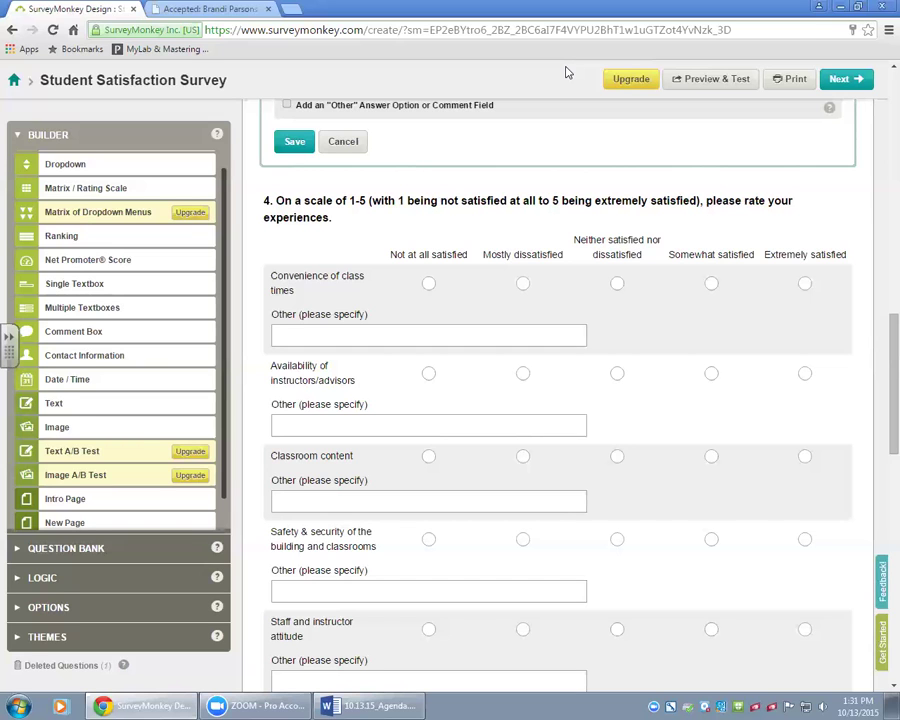
Scroll the designer back to question 3, 'Where did you take your courses?', in edit mode.
scroll(408, 538, "up", 15)
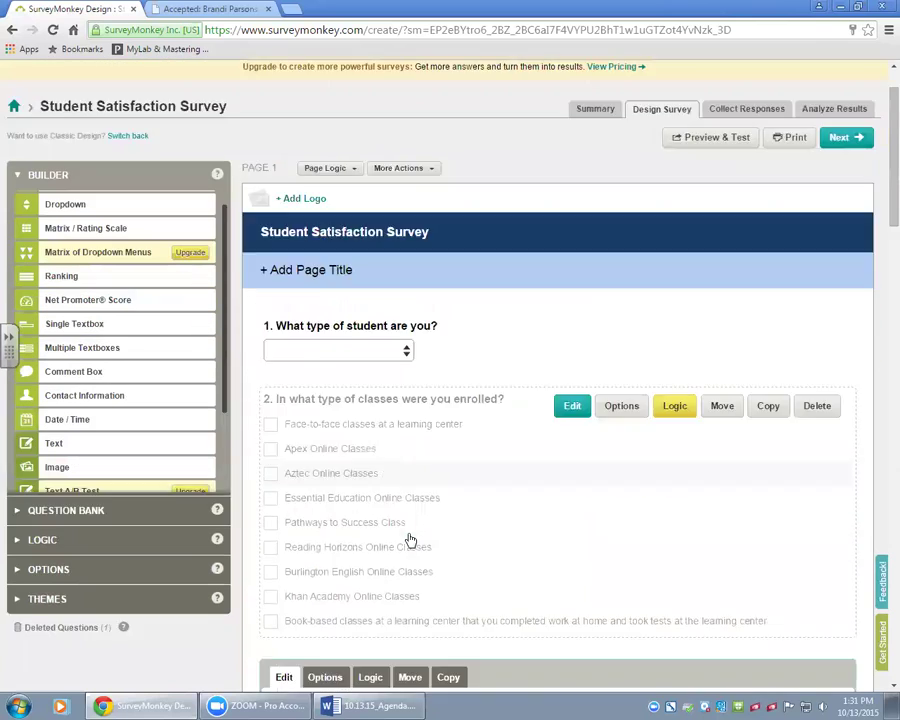
scroll(410, 540, "down", 2)
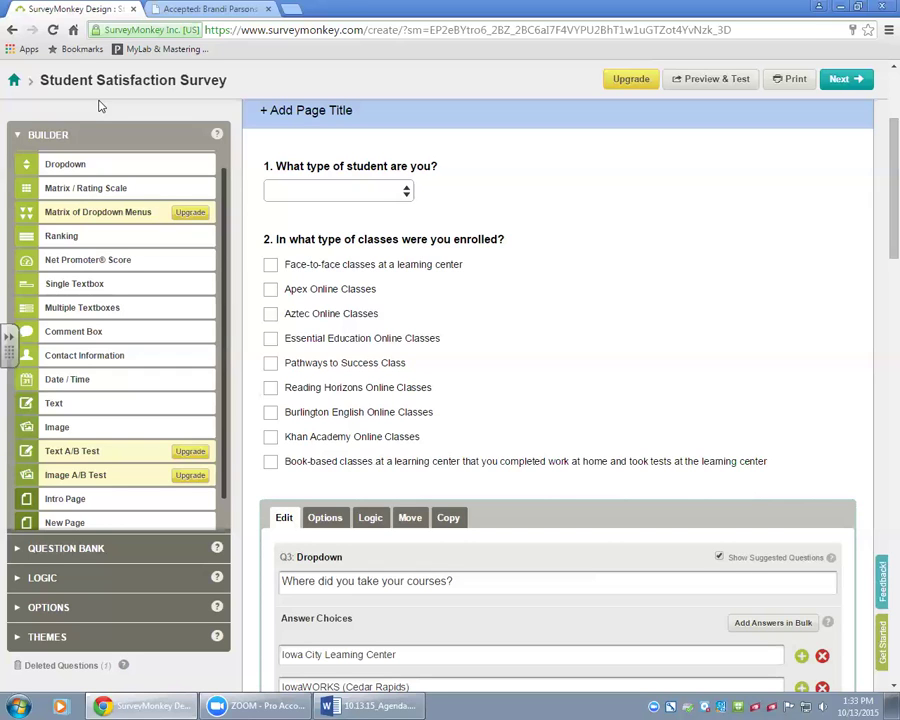
Go to the My Surveys dashboard listing all six surveys, briefly checking the account menu.
scroll(717, 290, "up", 3)
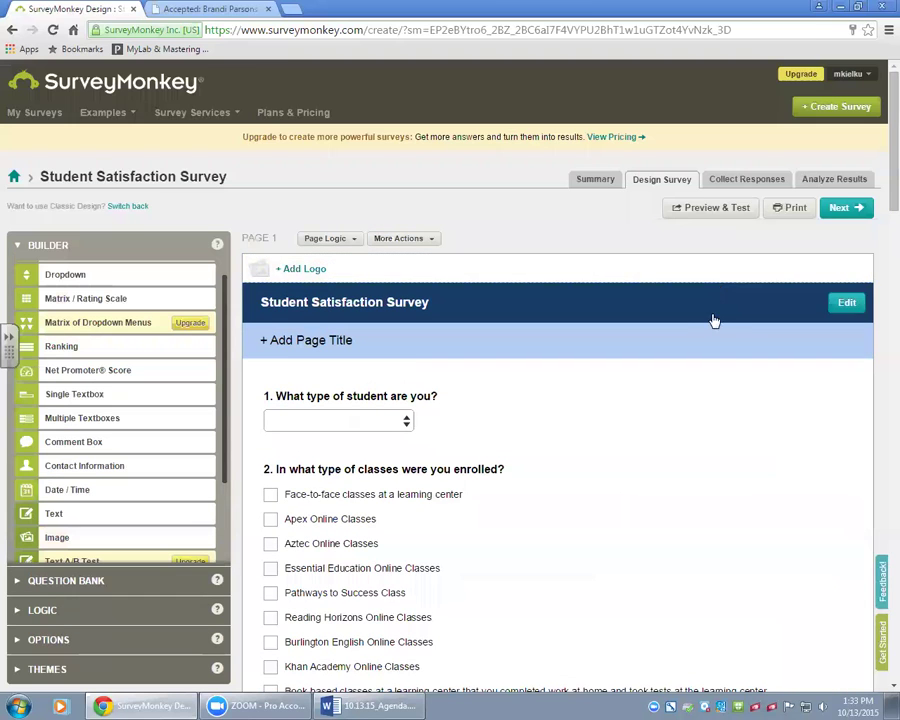
left_click(35, 113)
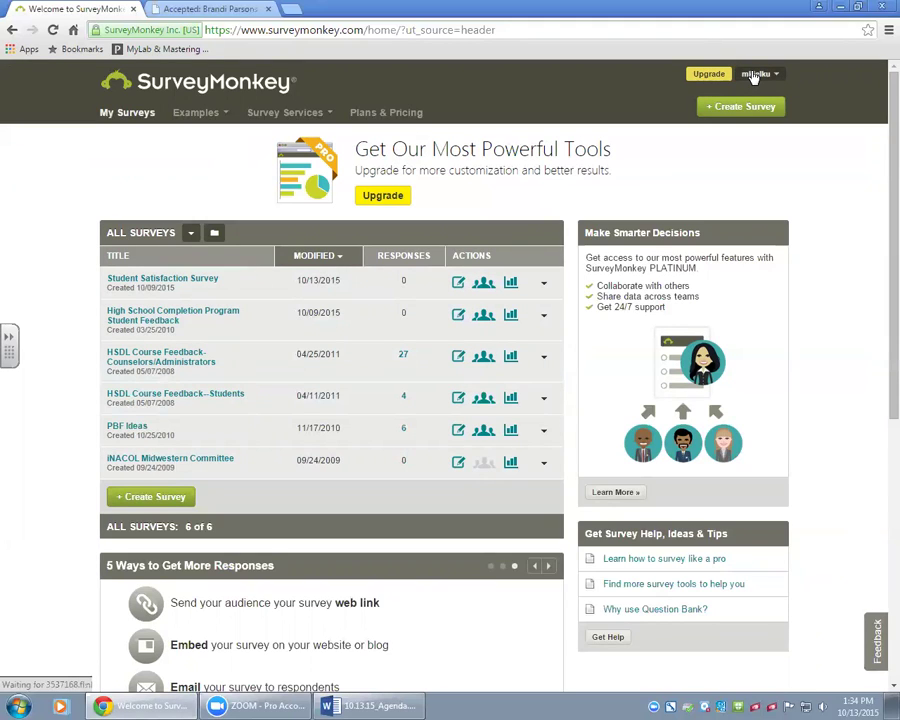
left_click(754, 76)
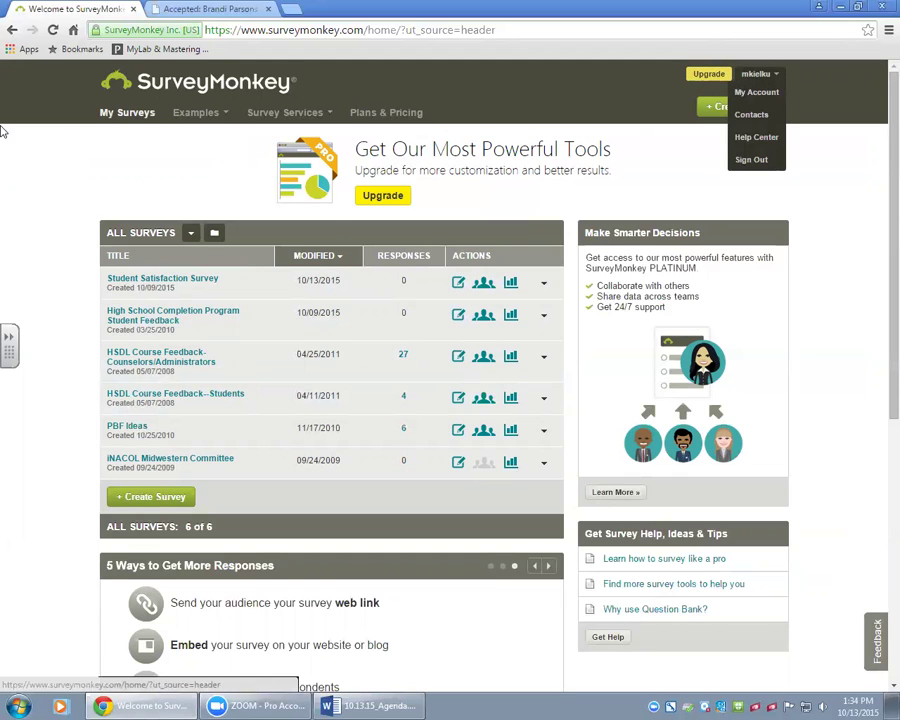
left_click(661, 134)
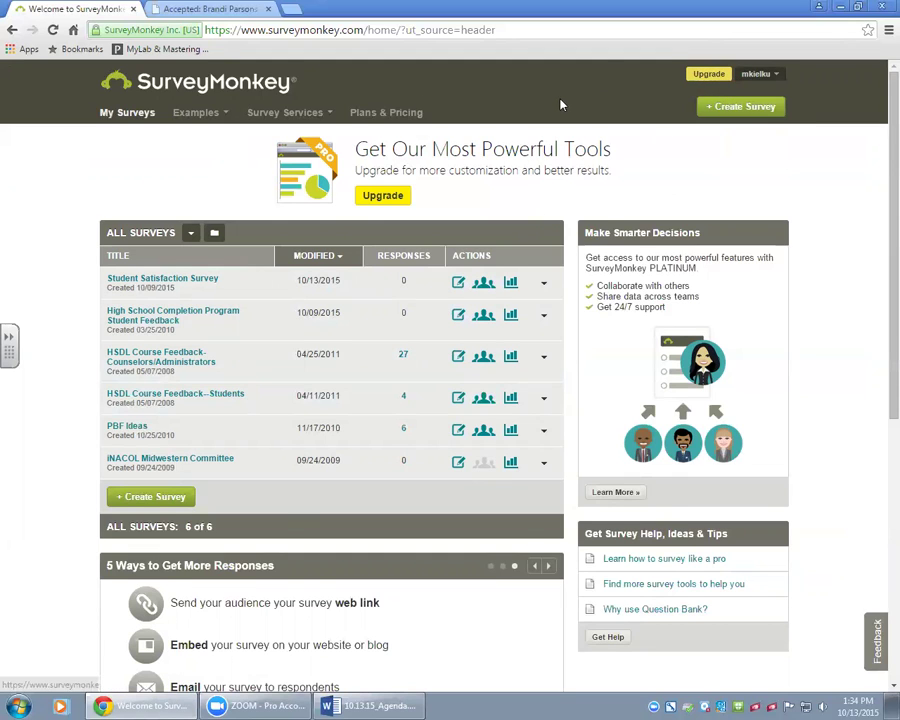
scroll(600, 120, "down", 1)
scroll(660, 147, "up", 1)
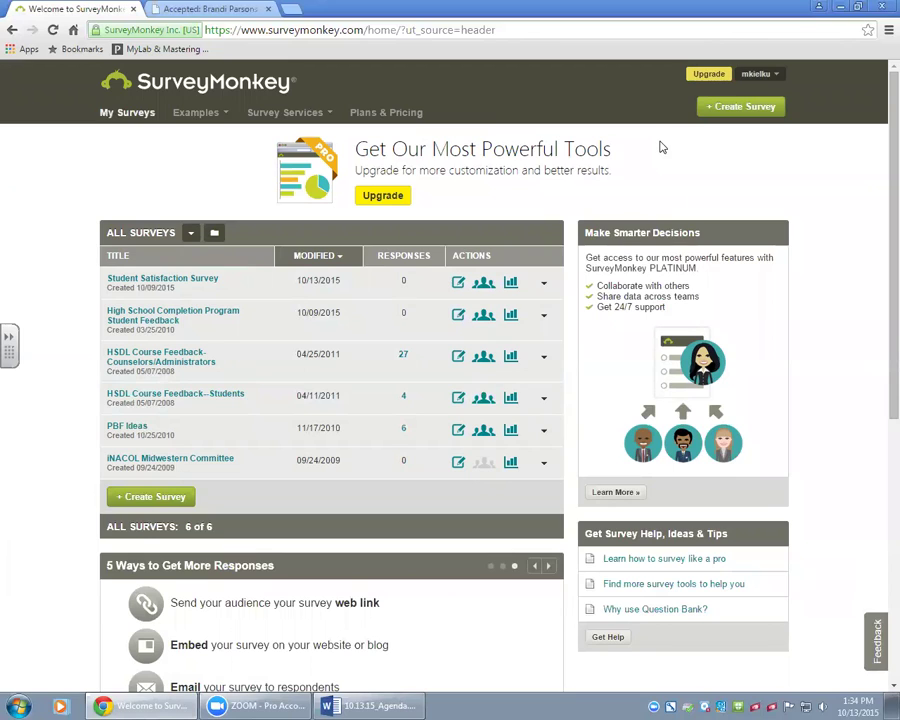
Sign out and enter the other account's username and password on the sign-in page.
left_click(776, 73)
left_click(752, 159)
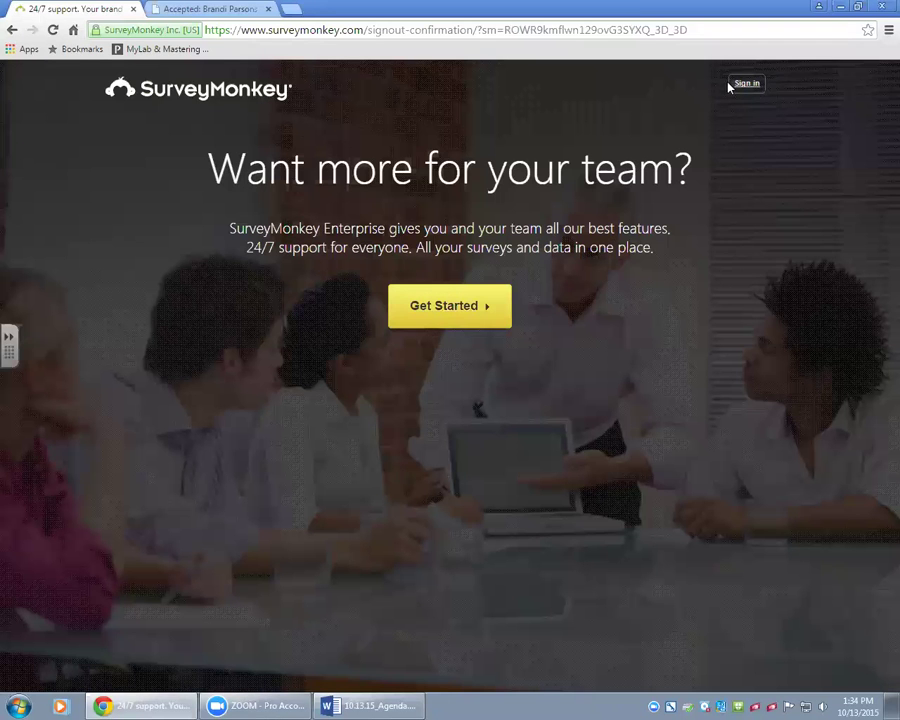
left_click(742, 84)
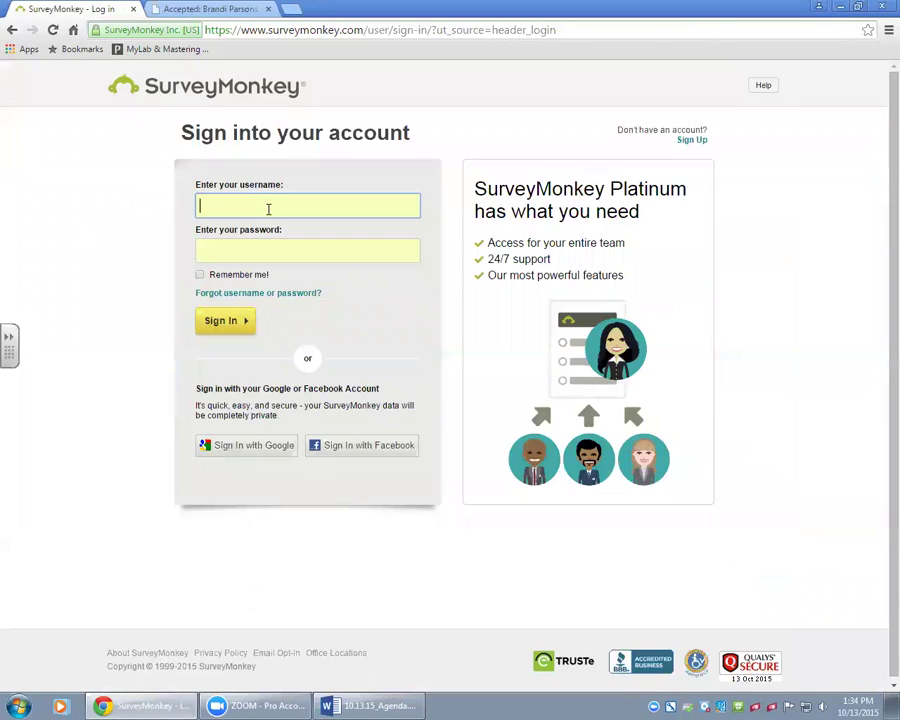
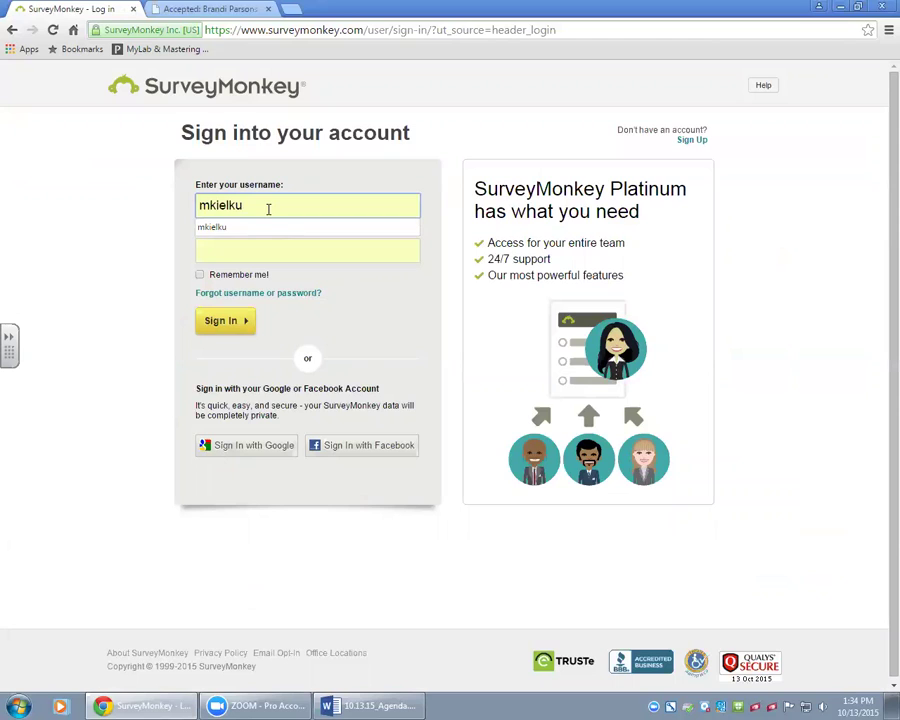
key("Tab")
type("********")
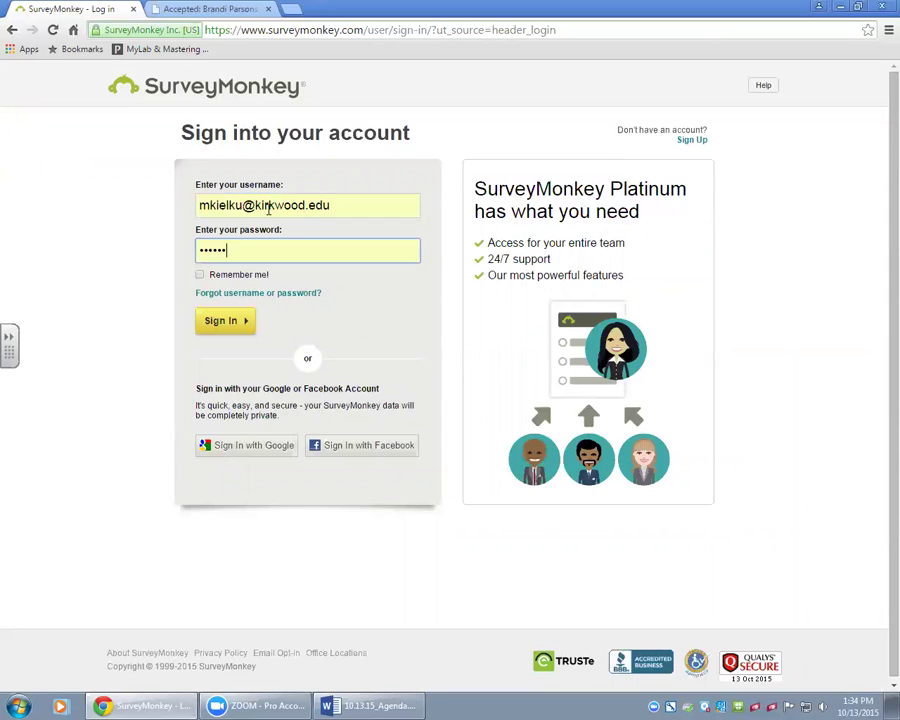
type("****")
Log in and open Analyze Results for the High School Completion Student Survey 15-16.
key("Return")
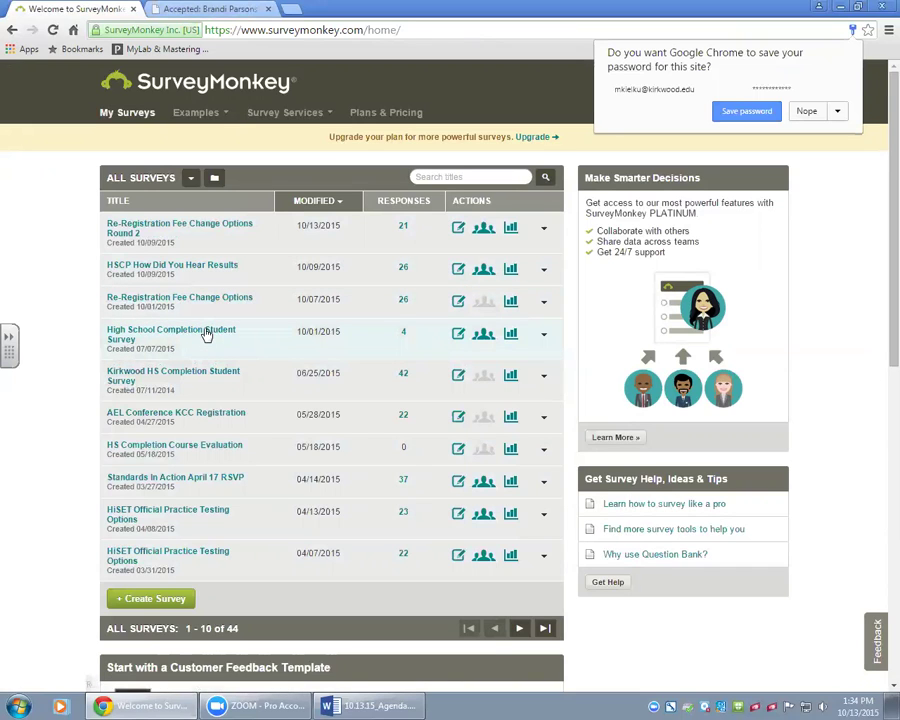
left_click(205, 333)
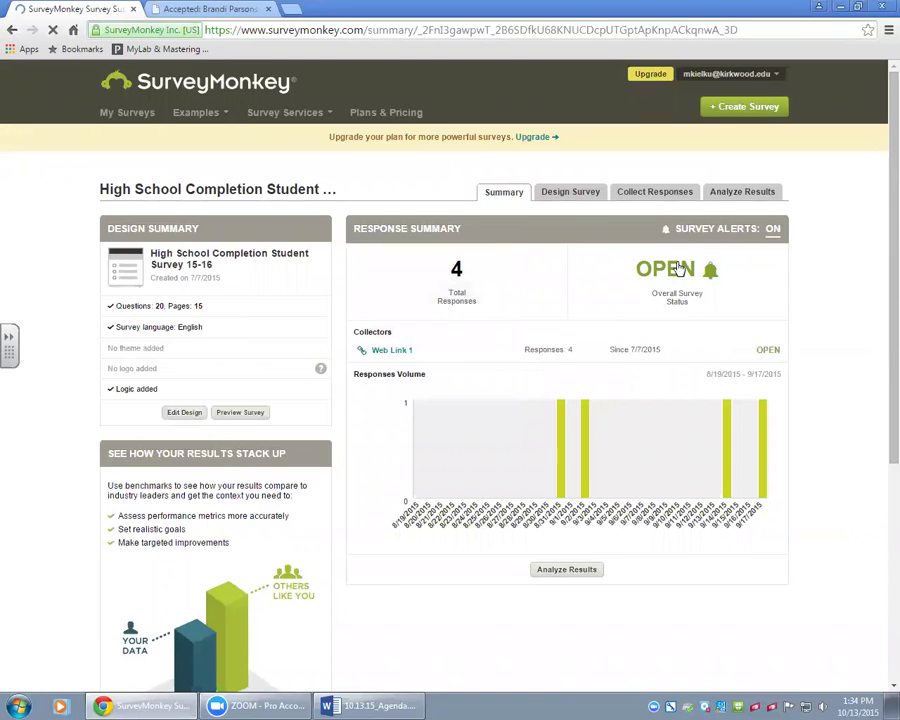
left_click(733, 195)
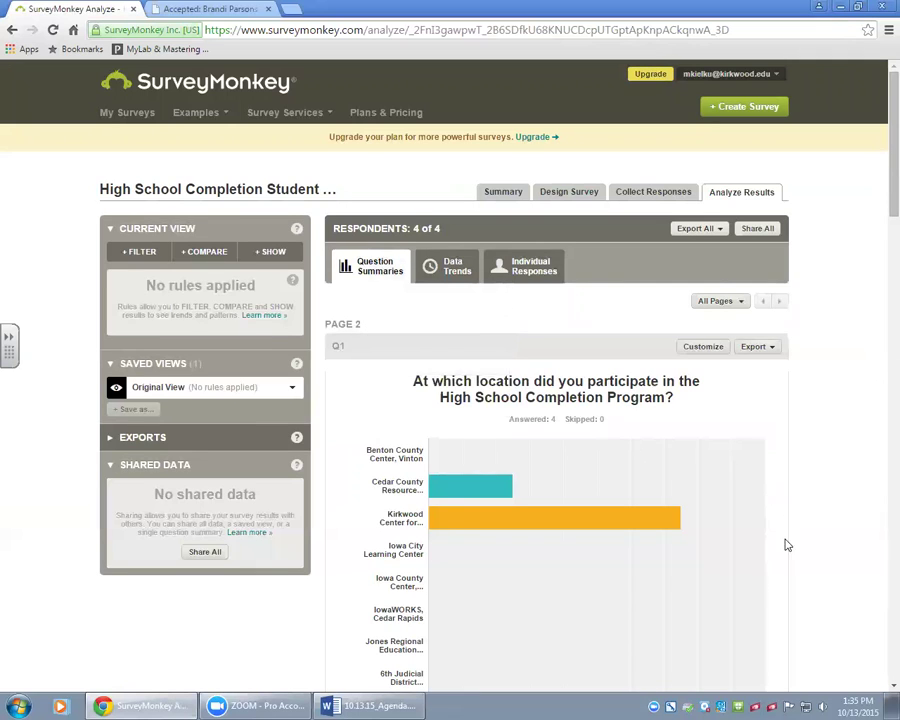
Scroll past the Q14 ratings table (weighted averages 4.25–4.75) to the Q15 future-plans question.
scroll(815, 532, "down", 1)
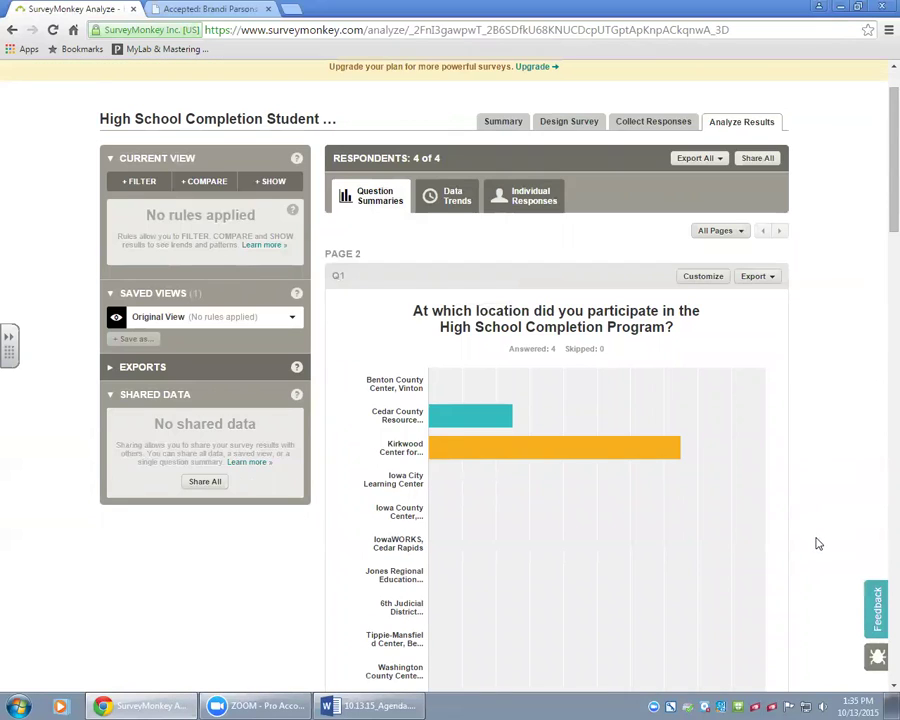
scroll(816, 538, "down", 1)
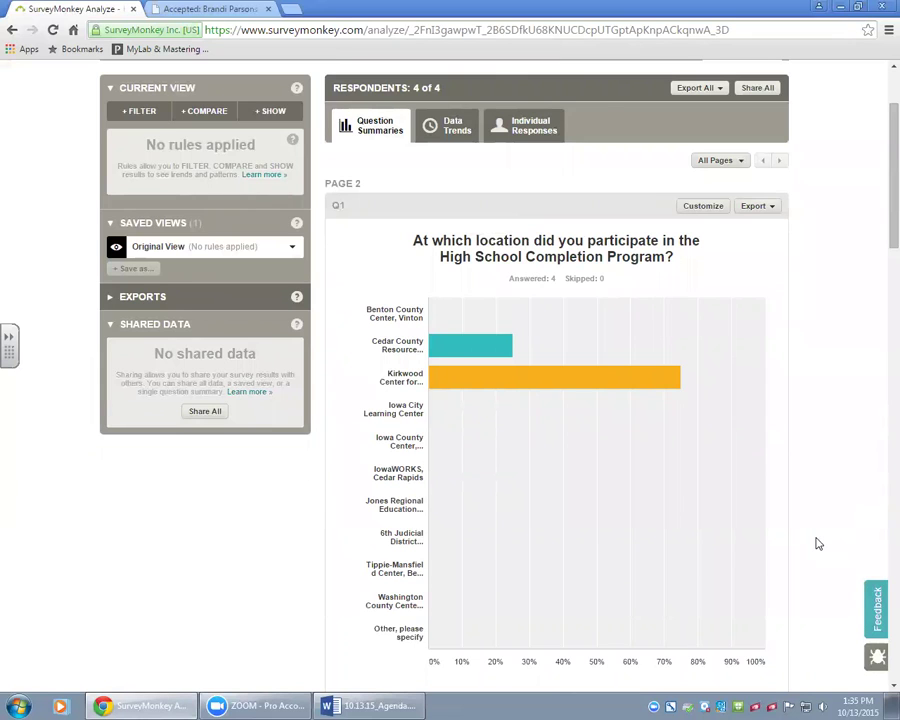
scroll(818, 543, "down", 9)
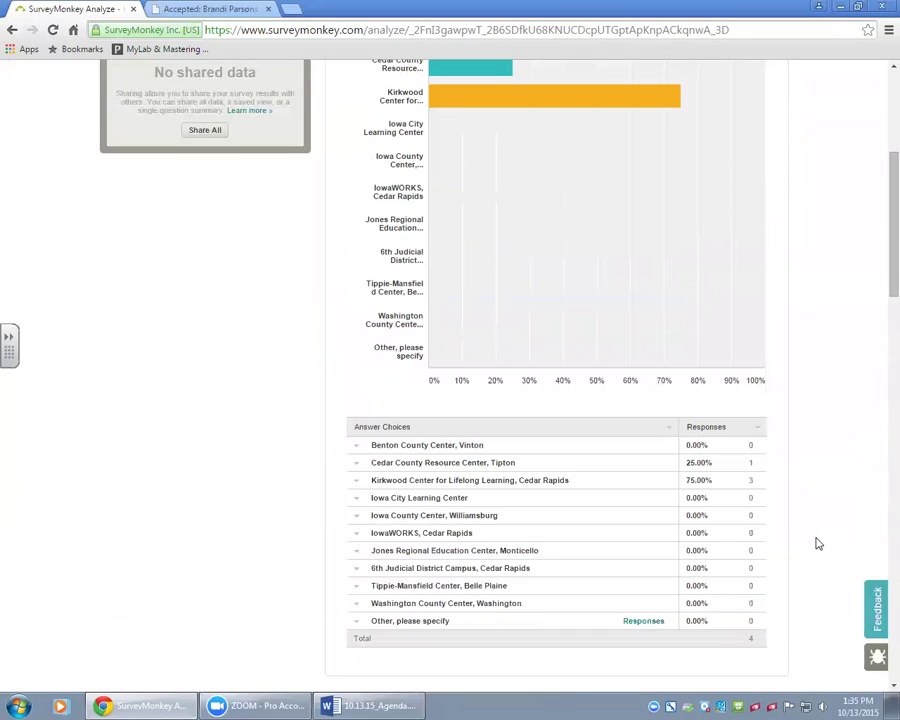
scroll(818, 543, "down", 4)
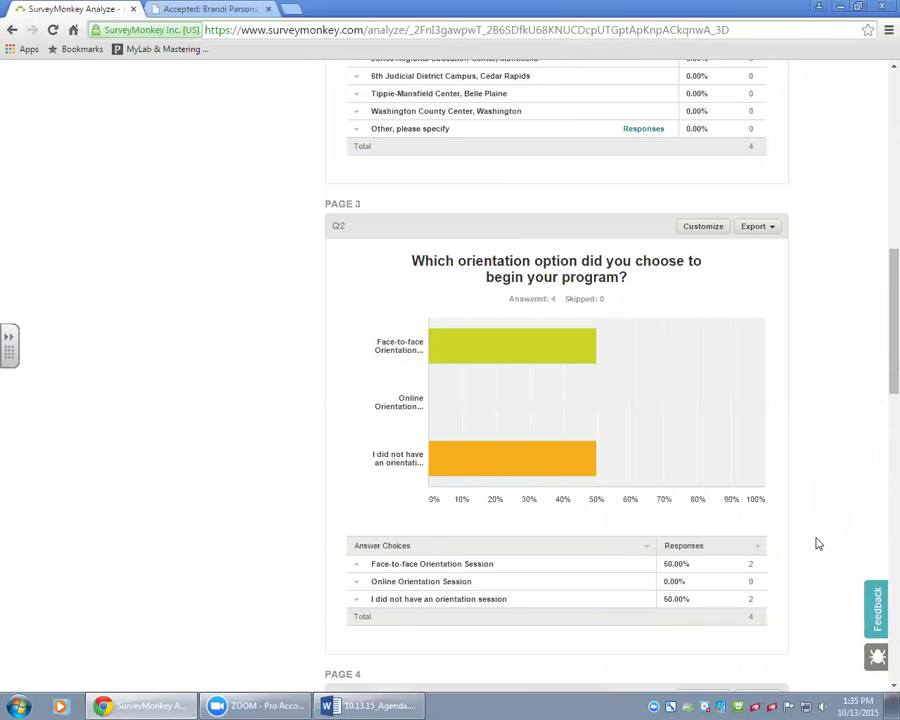
scroll(818, 543, "down", 3)
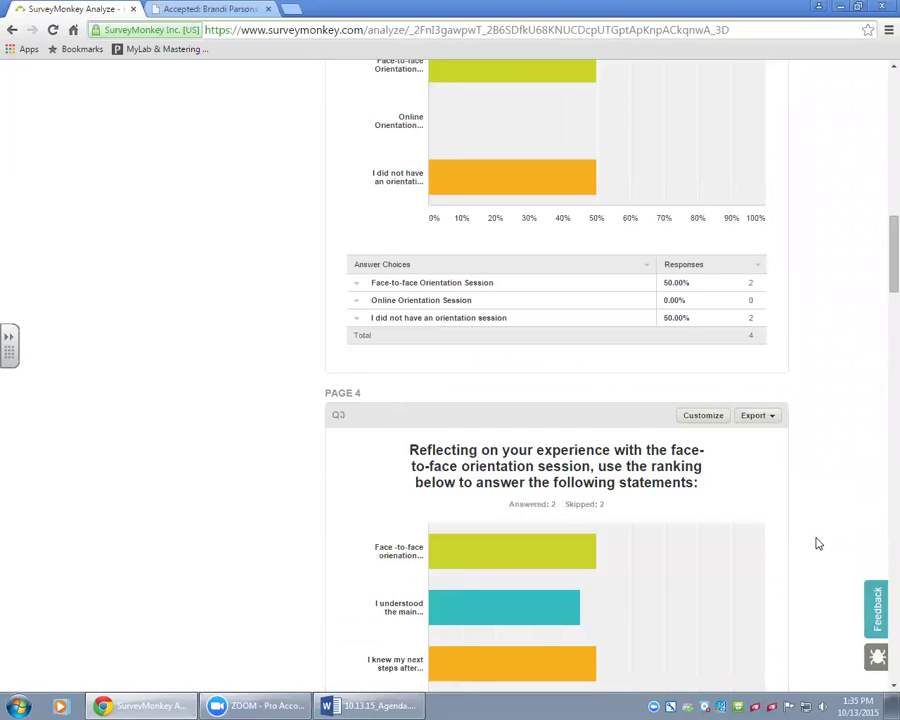
scroll(818, 543, "up", 3)
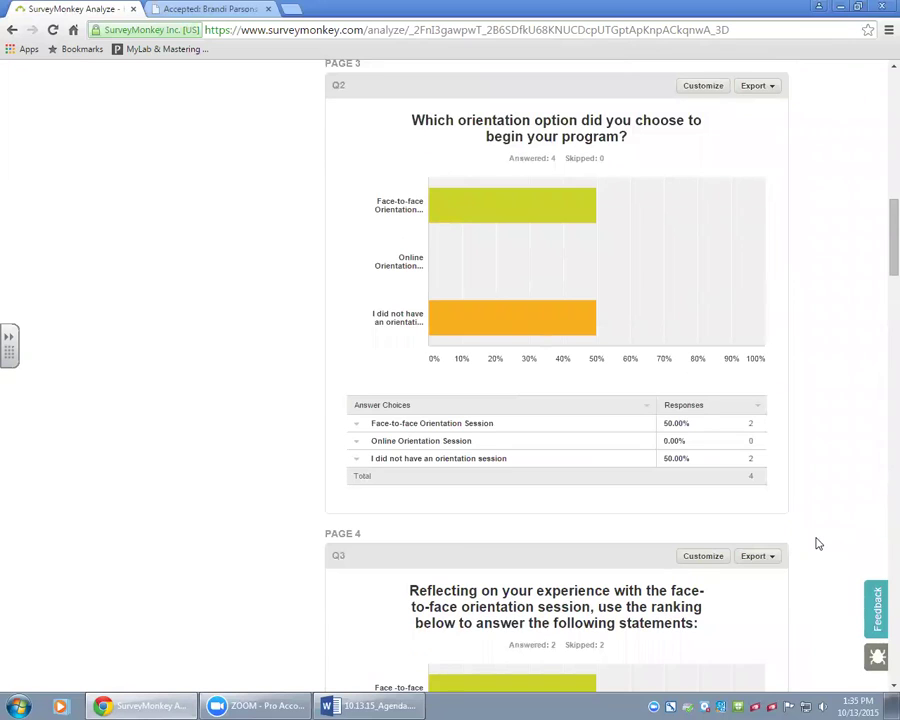
scroll(818, 543, "down", 4)
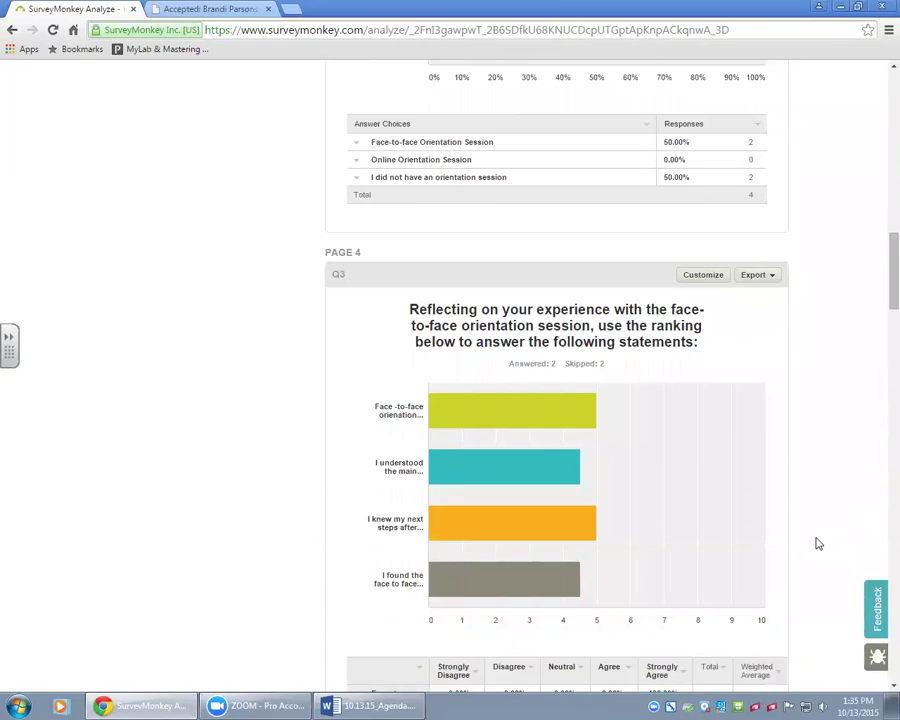
scroll(818, 543, "down", 1)
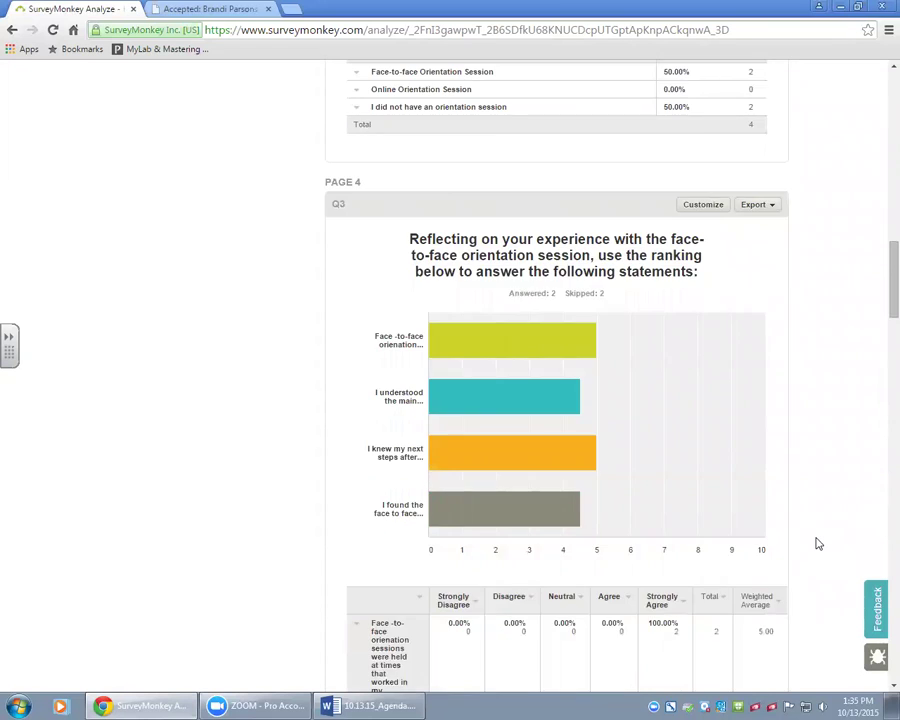
scroll(818, 543, "down", 1)
scroll(818, 543, "down", 1)
scroll(818, 543, "down", 1)
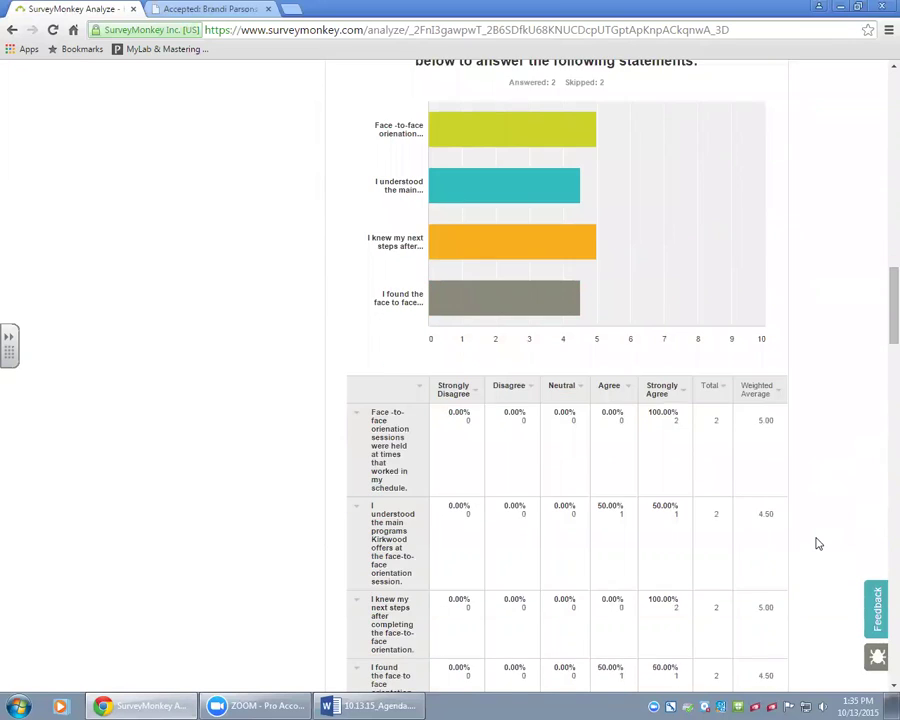
scroll(818, 543, "down", 1)
scroll(818, 543, "down", 2)
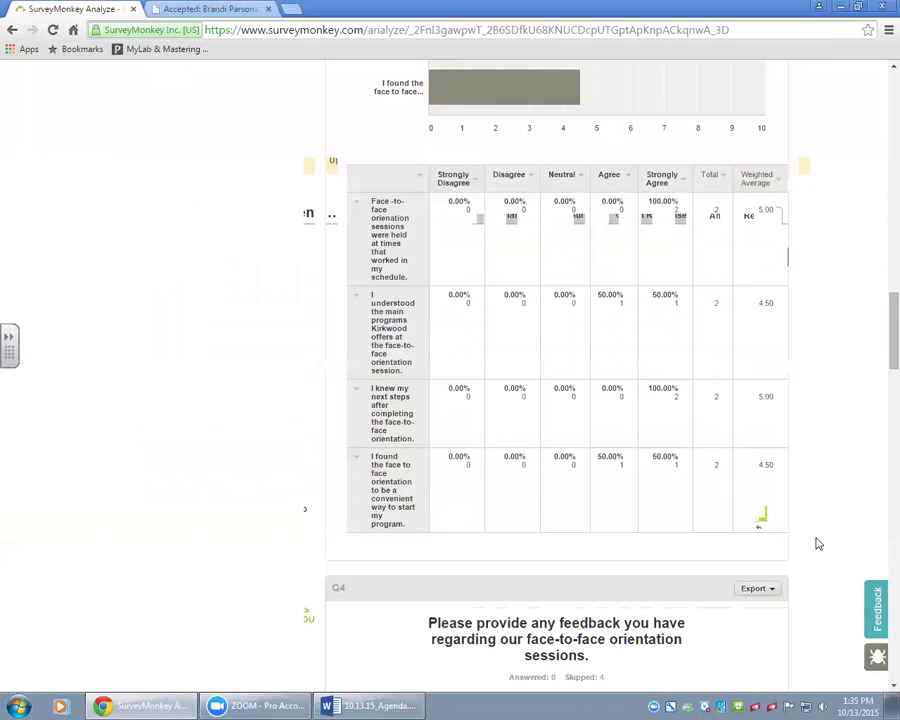
scroll(818, 543, "down", 1)
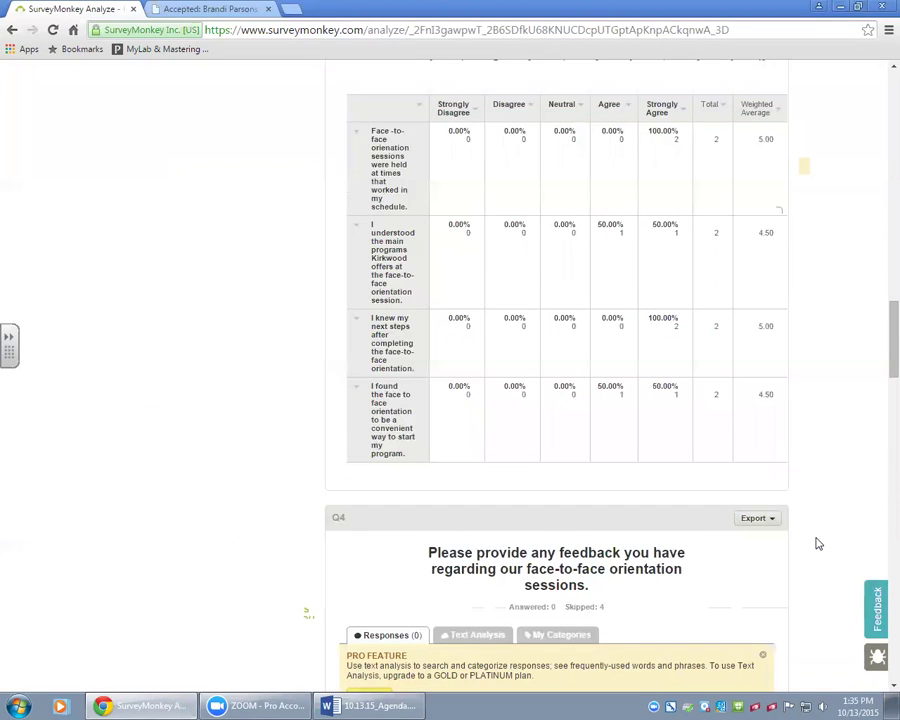
scroll(818, 543, "down", 2)
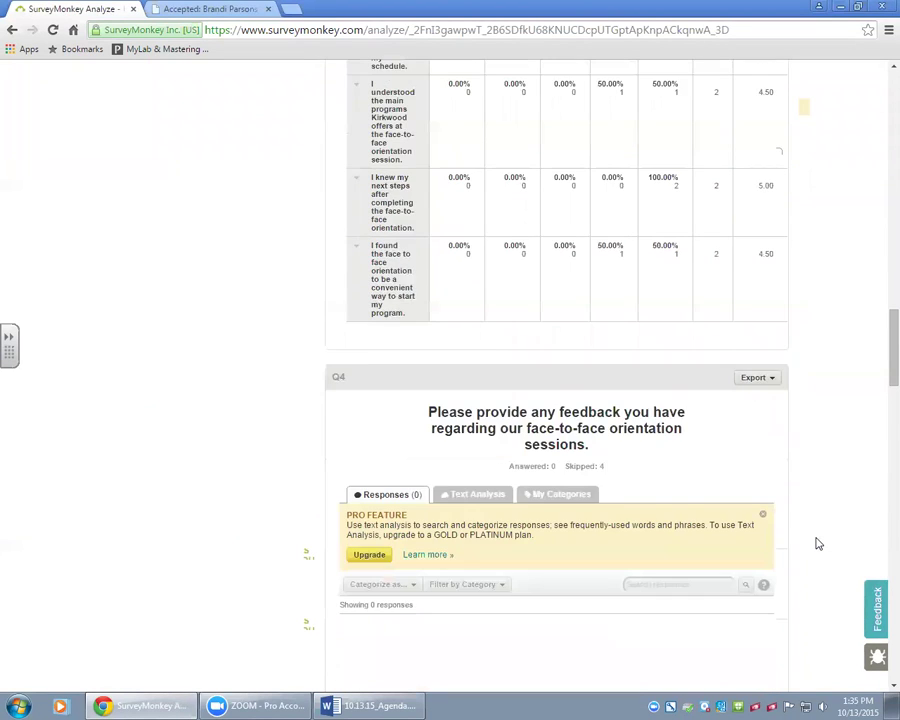
scroll(818, 543, "down", 1)
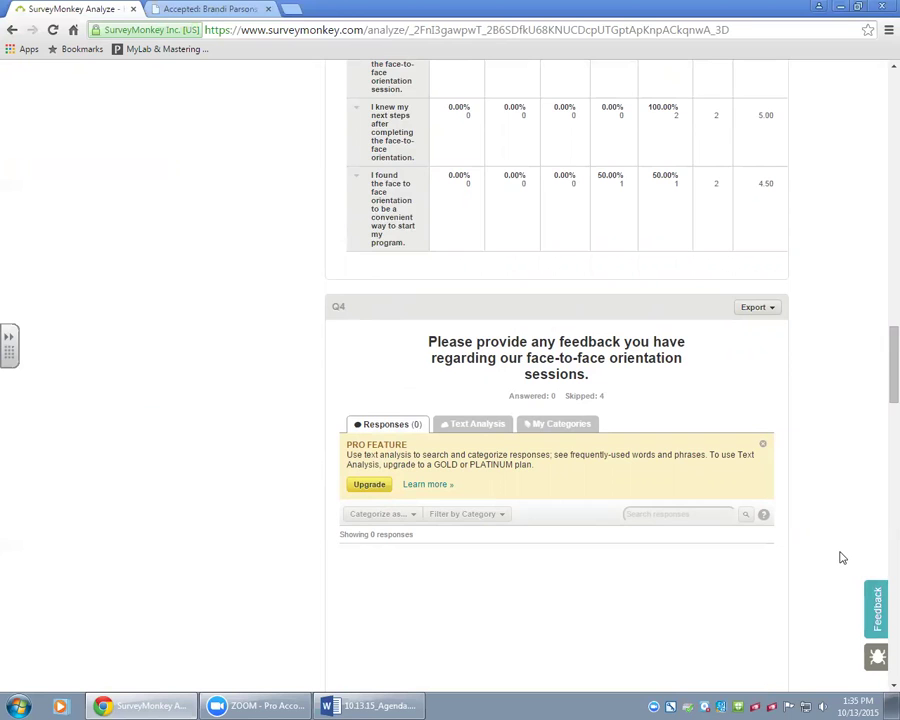
scroll(842, 554, "down", 4)
scroll(858, 578, "down", 3)
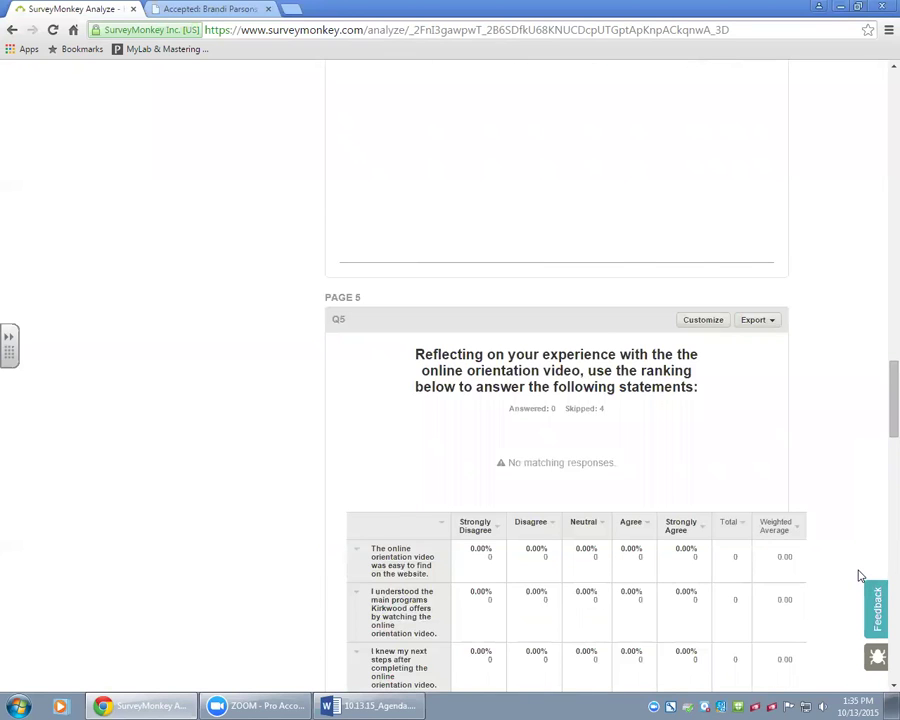
scroll(858, 576, "down", 4)
scroll(858, 570, "down", 7)
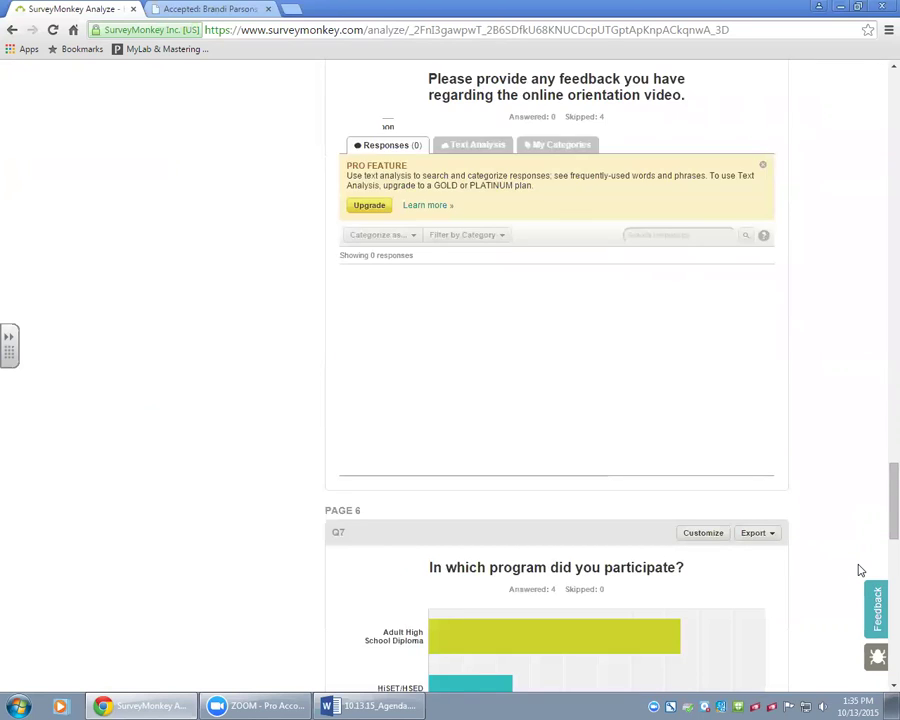
scroll(858, 570, "down", 2)
scroll(858, 570, "down", 2)
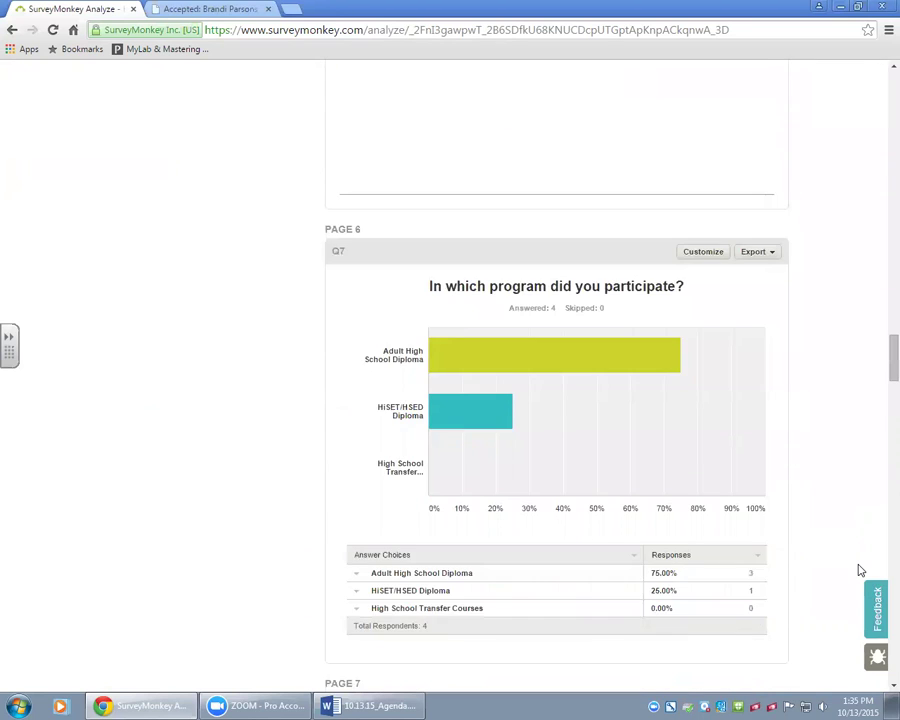
scroll(858, 570, "down", 3)
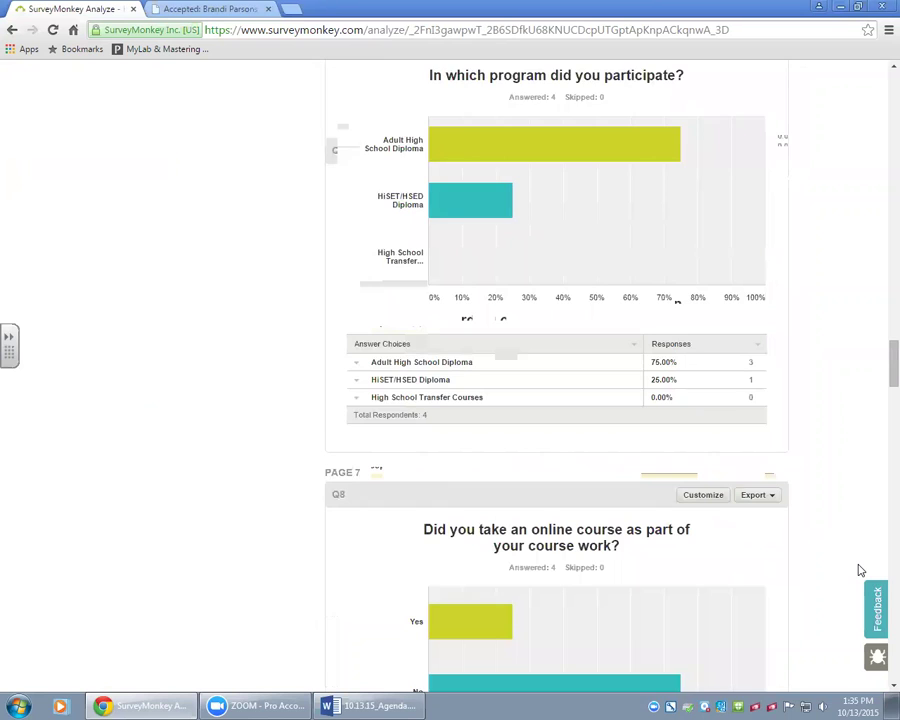
scroll(858, 570, "down", 3)
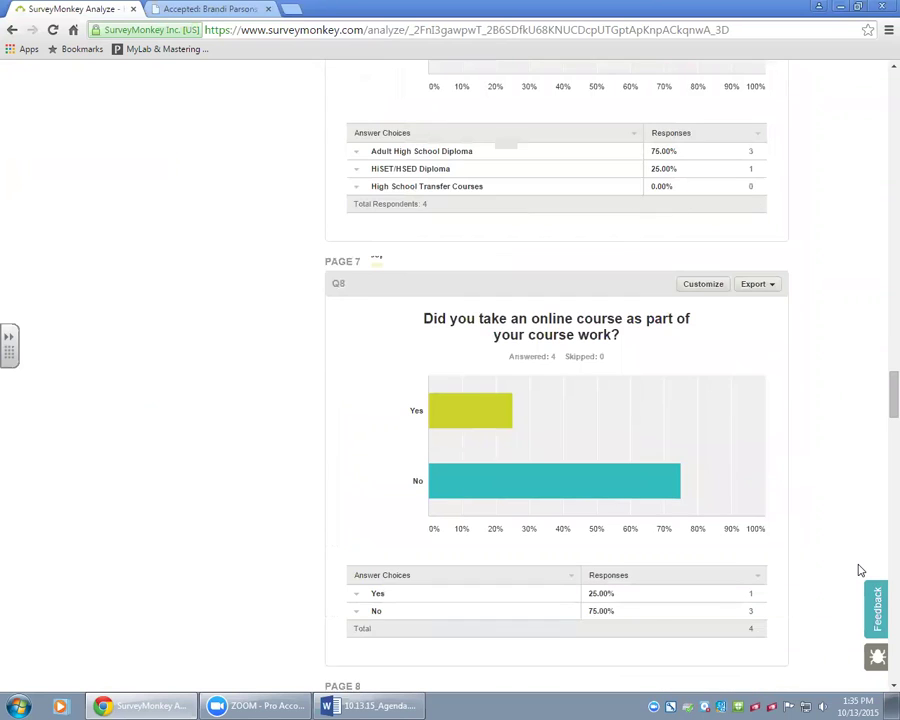
scroll(858, 570, "down", 3)
scroll(858, 570, "down", 3)
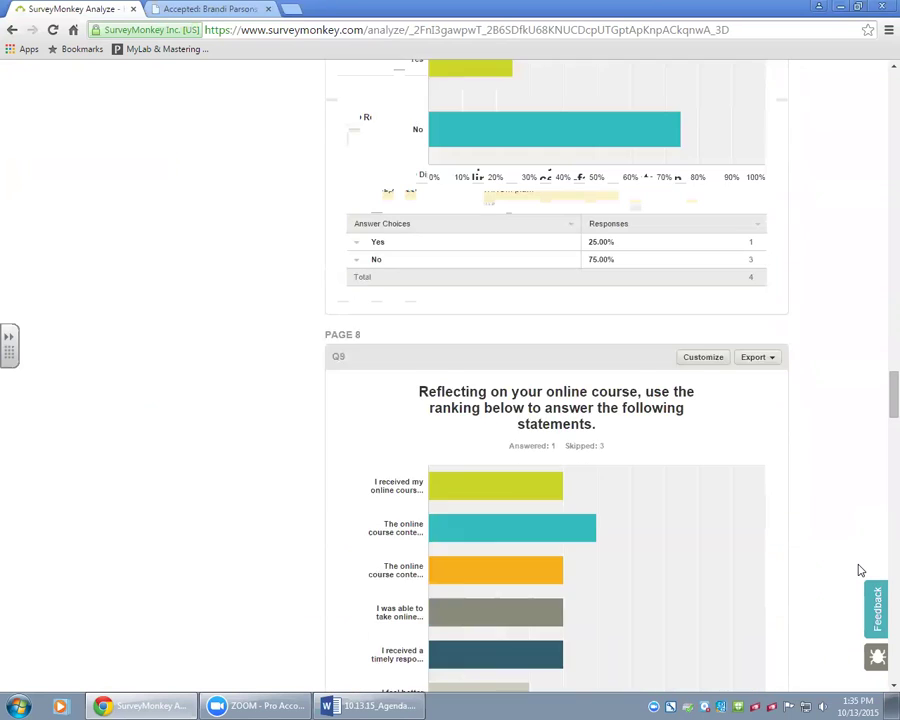
scroll(858, 570, "down", 1)
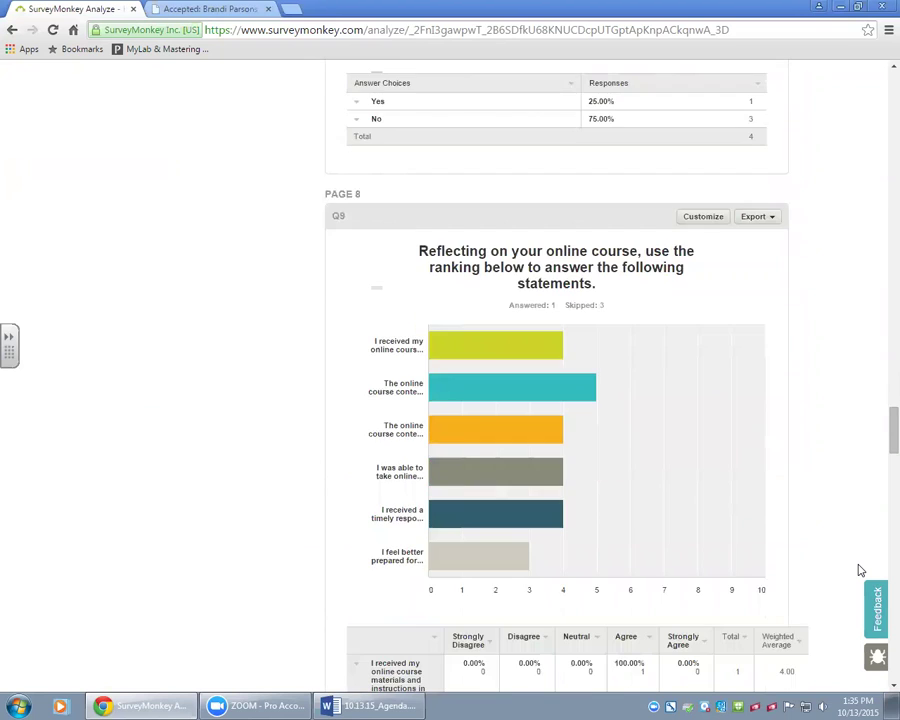
scroll(858, 570, "down", 4)
scroll(858, 570, "down", 5)
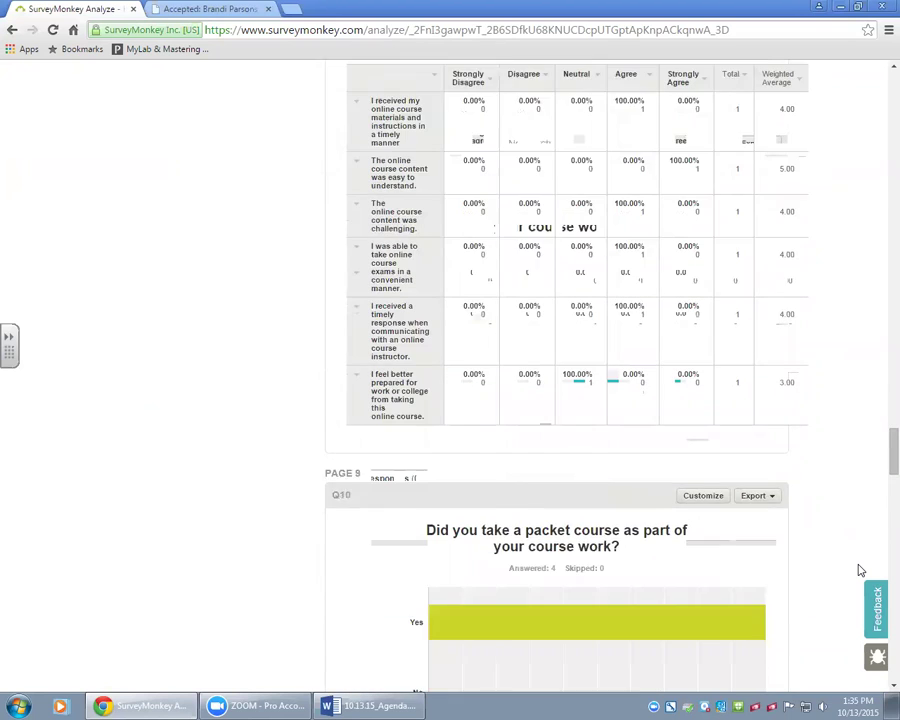
scroll(858, 570, "down", 5)
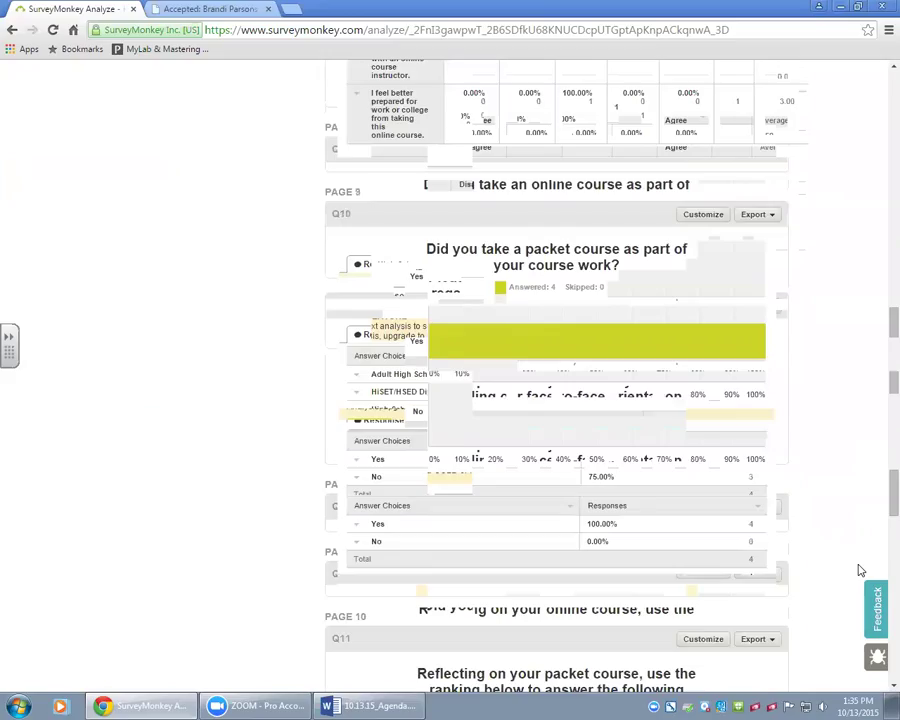
scroll(858, 570, "down", 2)
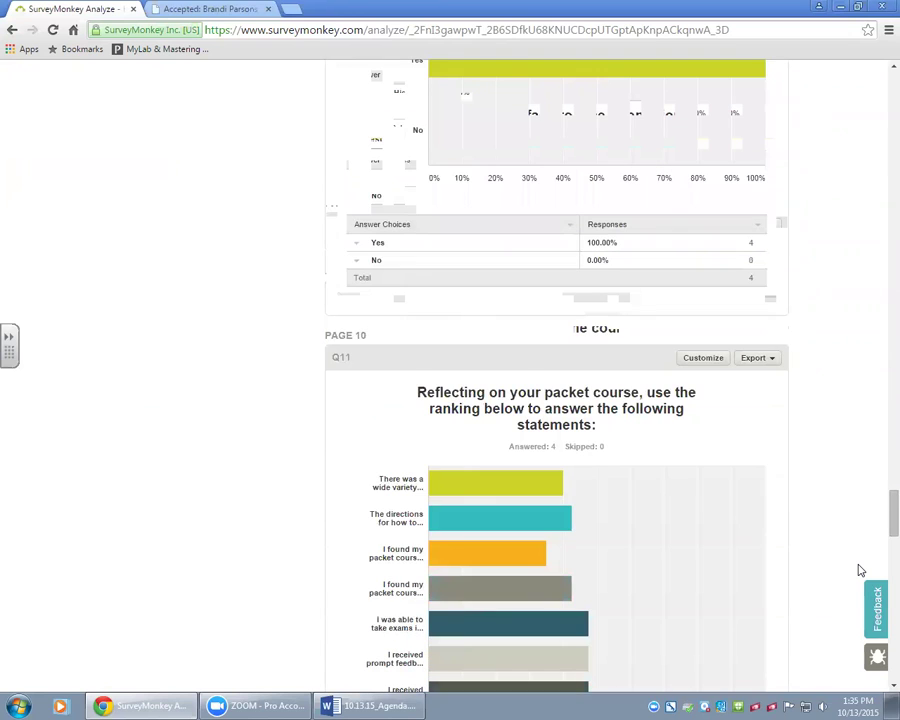
scroll(858, 570, "down", 6)
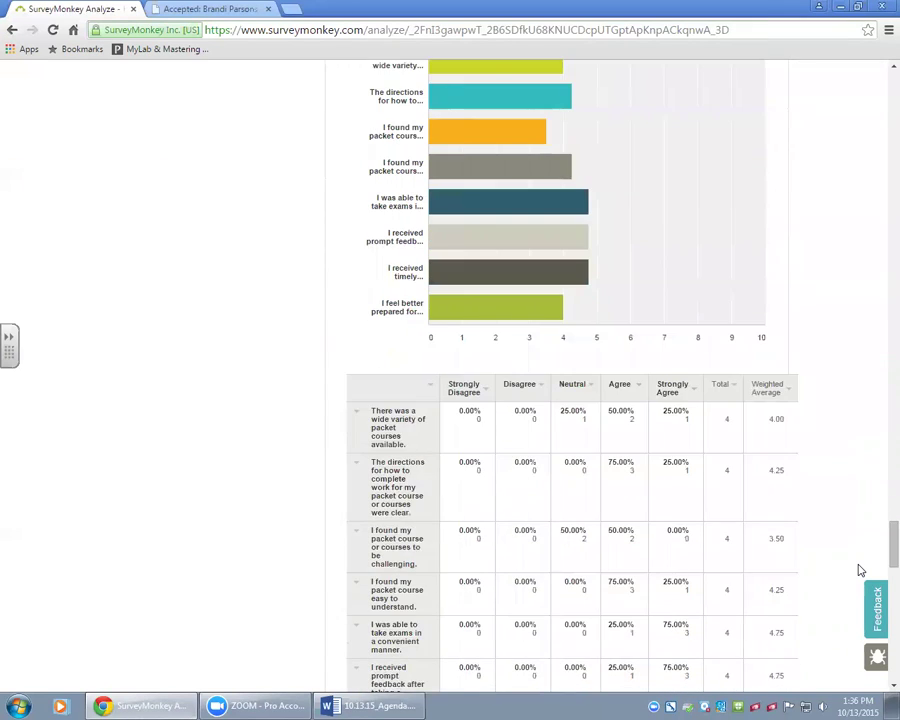
scroll(858, 570, "down", 10)
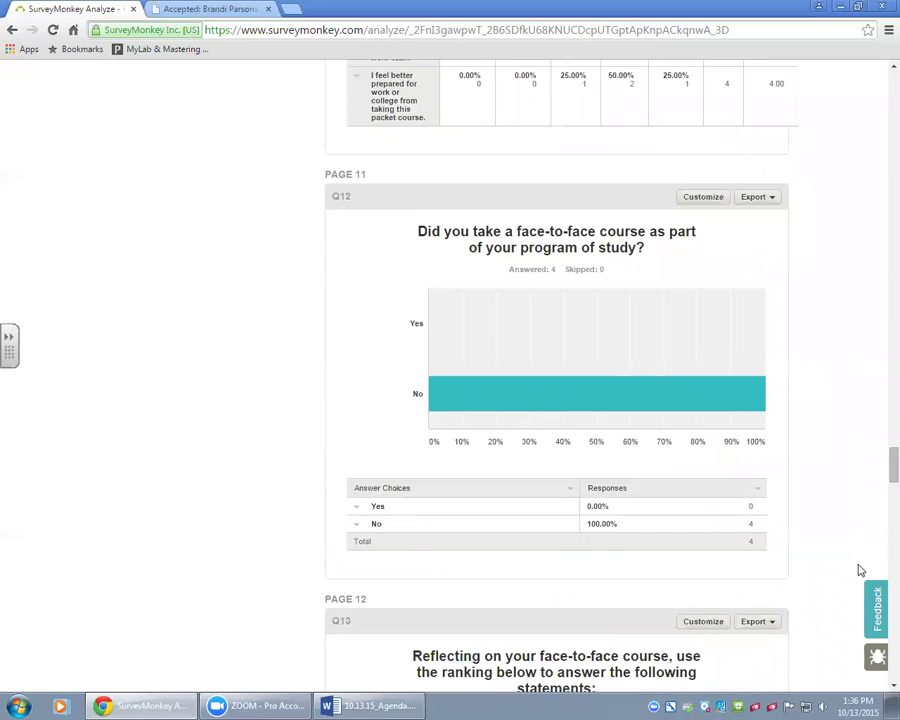
scroll(860, 570, "down", 2)
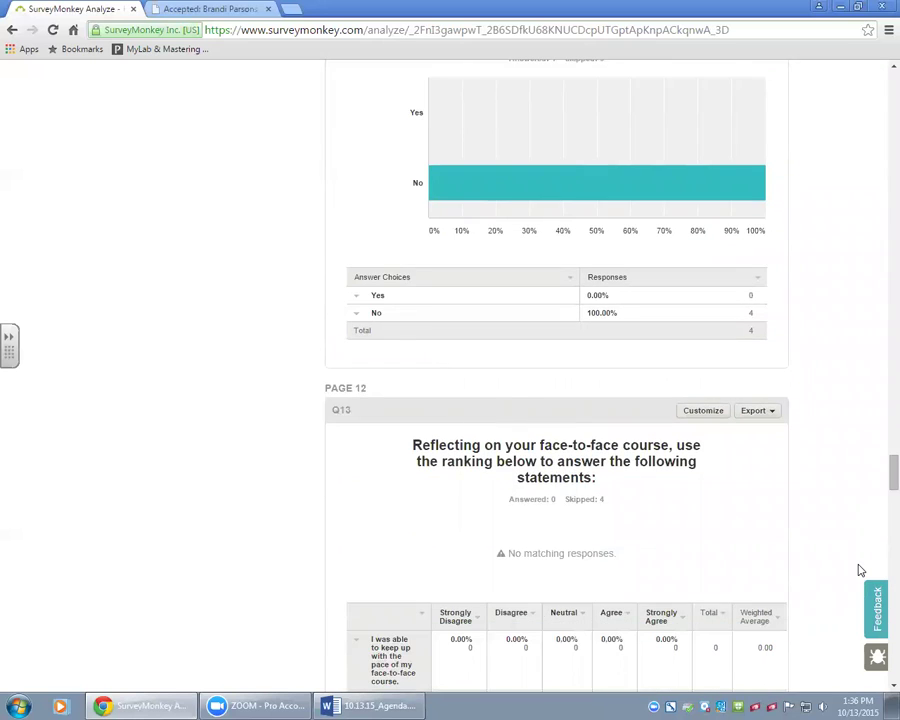
scroll(860, 570, "down", 2)
scroll(860, 570, "down", 1)
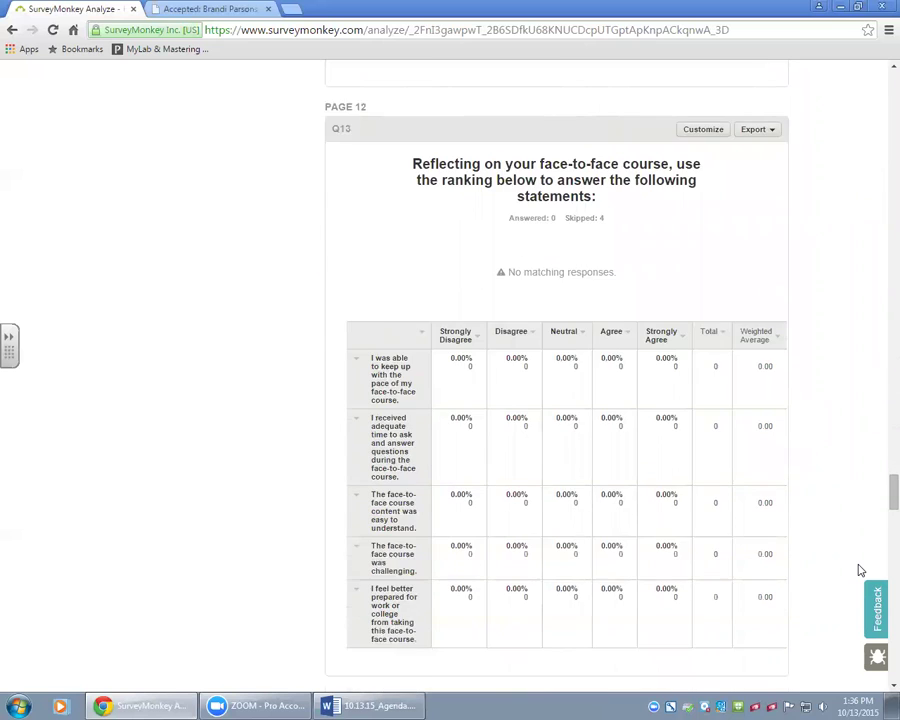
scroll(860, 570, "down", 4)
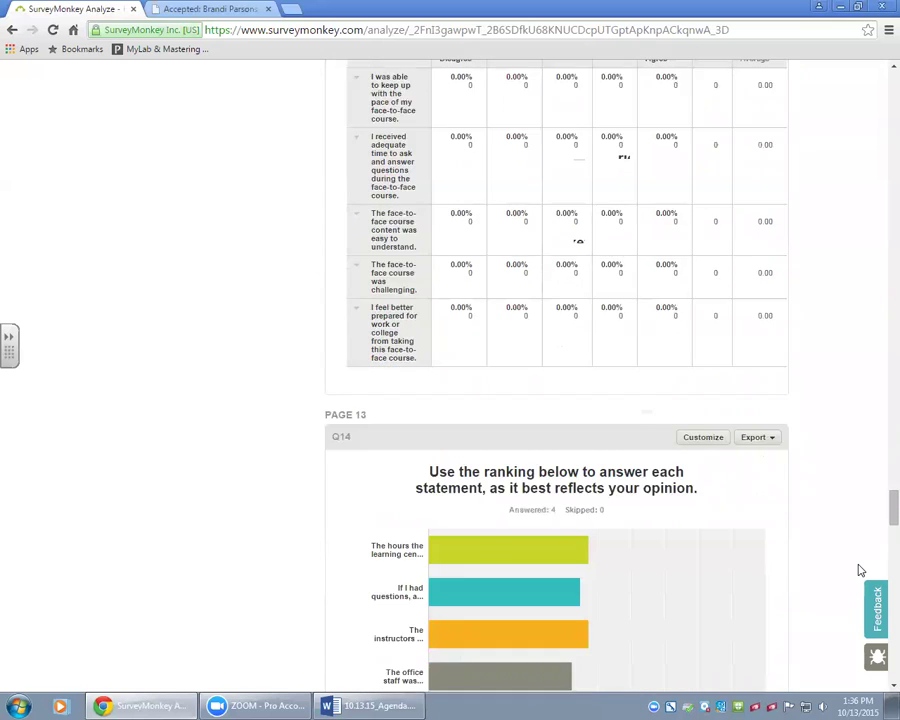
scroll(860, 570, "down", 2)
scroll(860, 570, "down", 1)
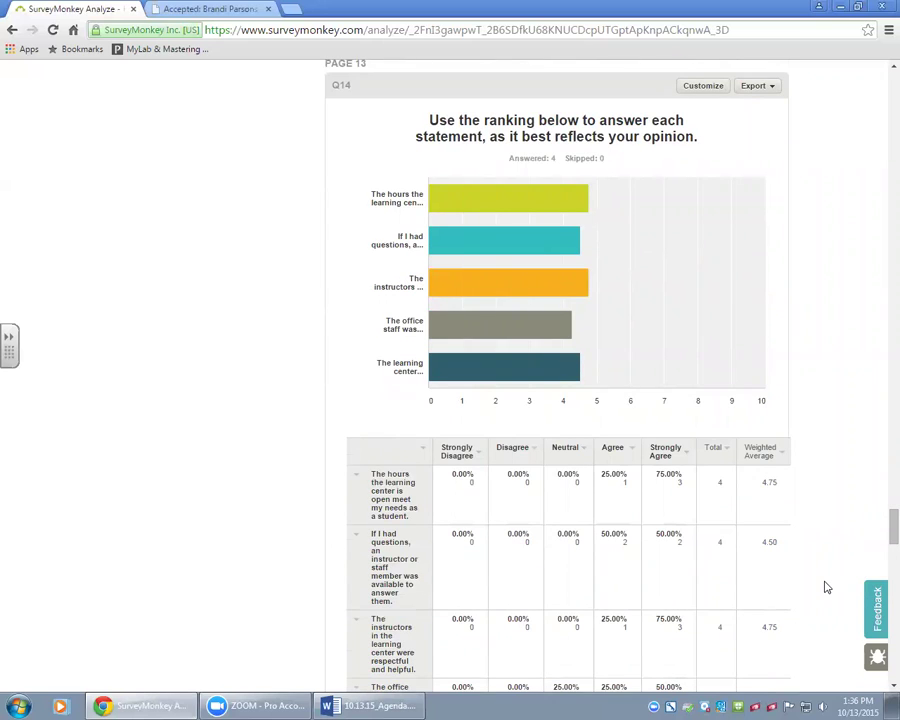
scroll(826, 587, "down", 1)
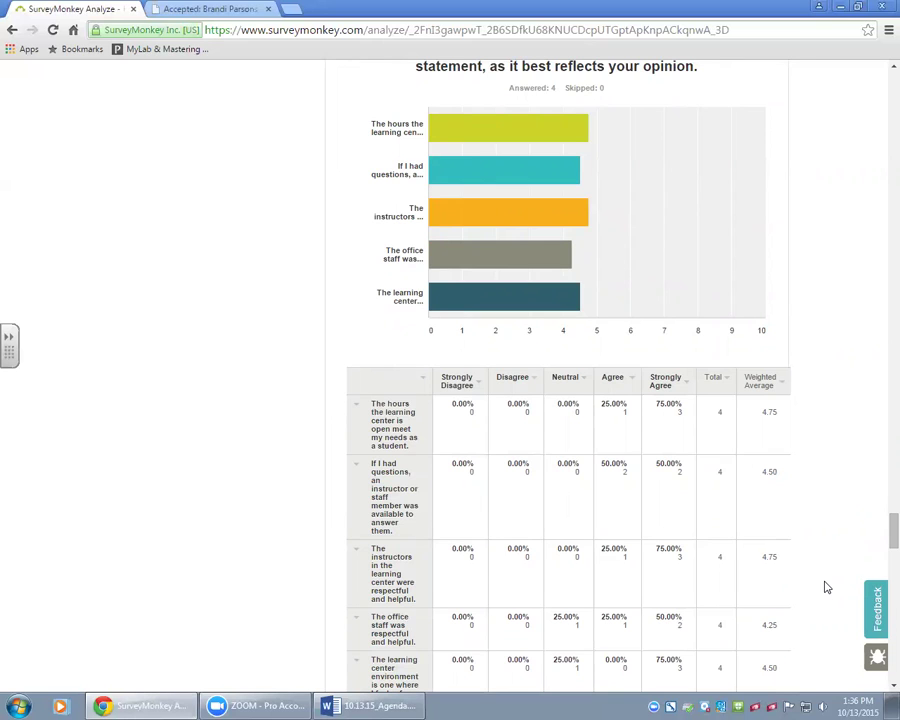
scroll(826, 587, "down", 2)
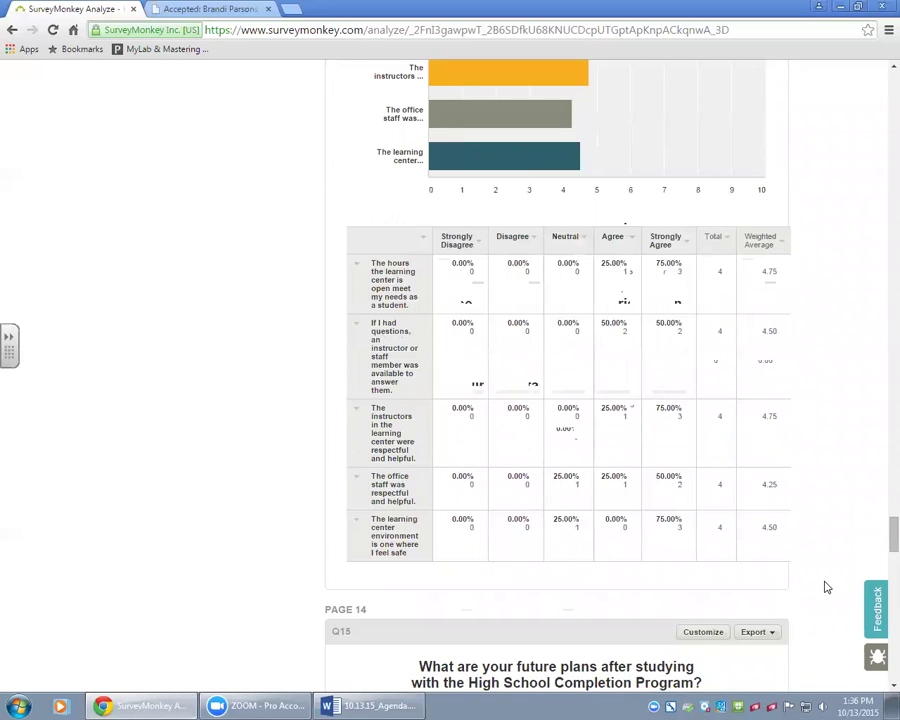
scroll(826, 587, "down", 1)
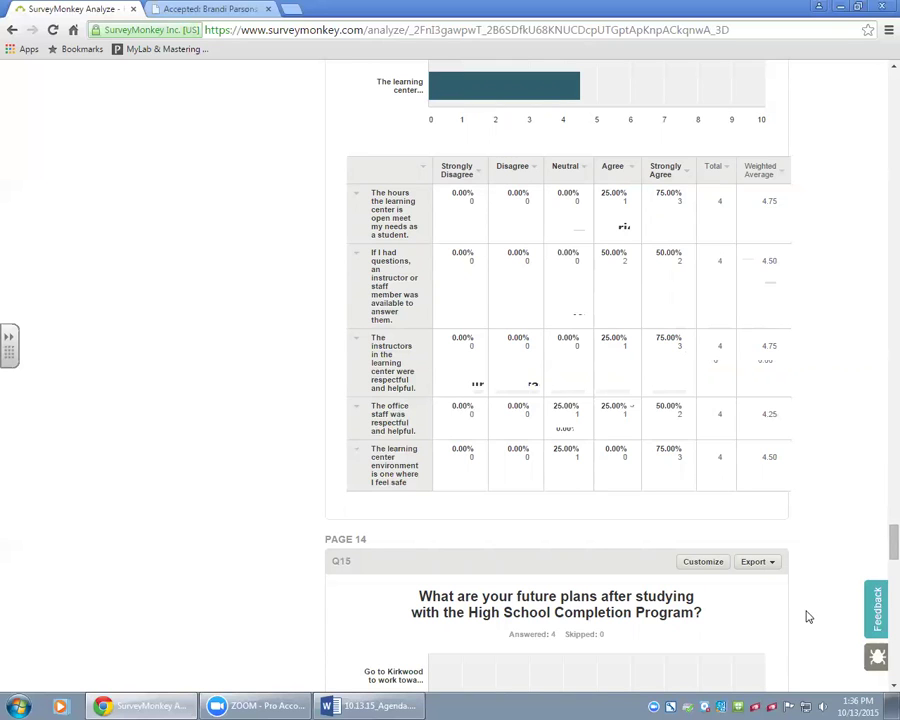
Scroll through the Q16 likes and Q17 self-learning answers down to the Q18 header.
scroll(818, 600, "down", 8)
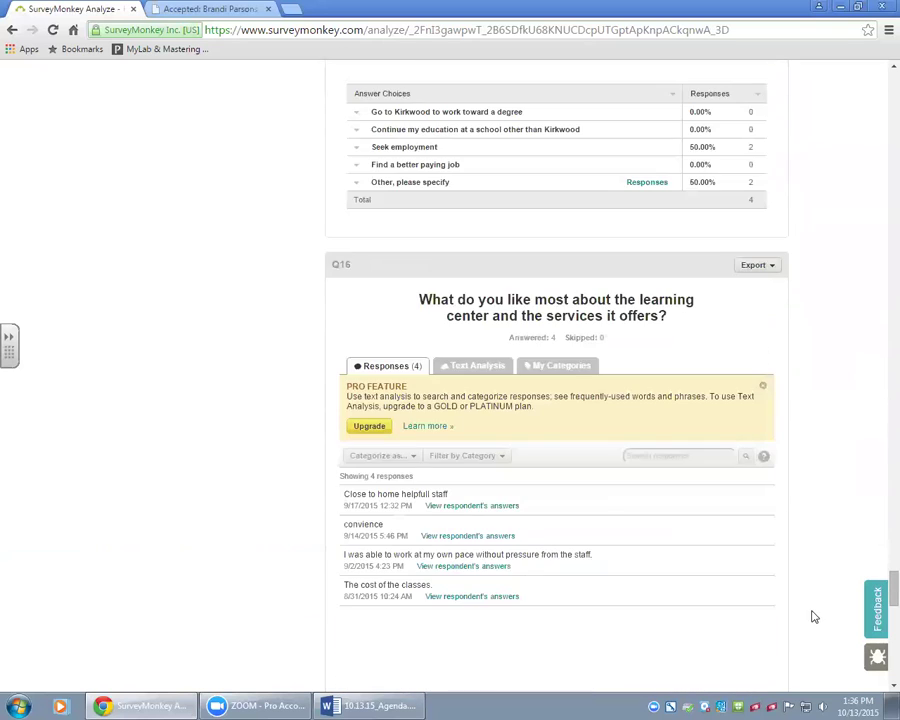
scroll(815, 617, "down", 2)
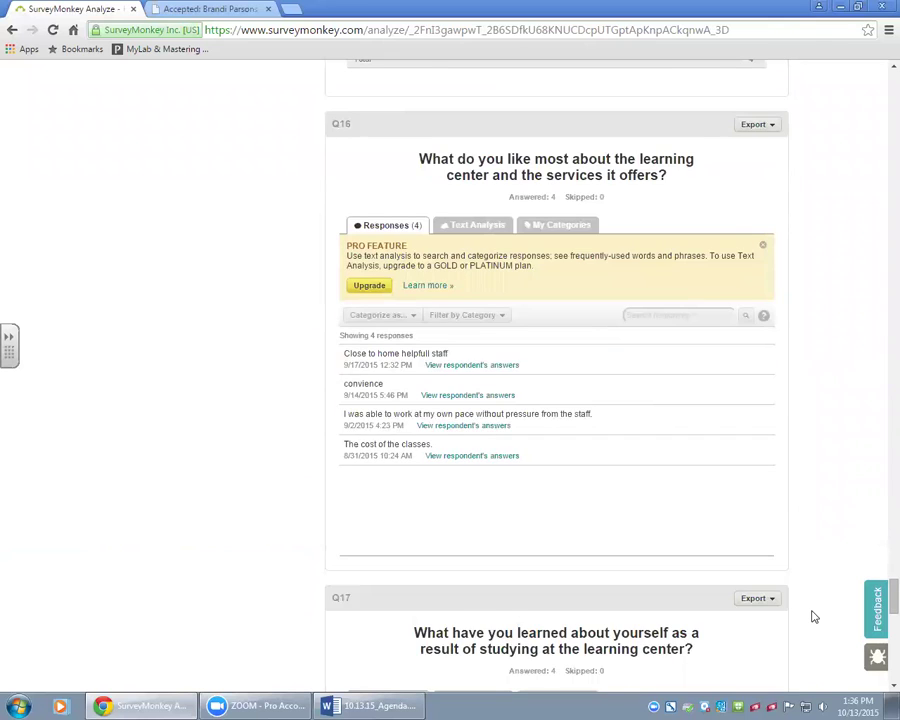
scroll(815, 617, "down", 1)
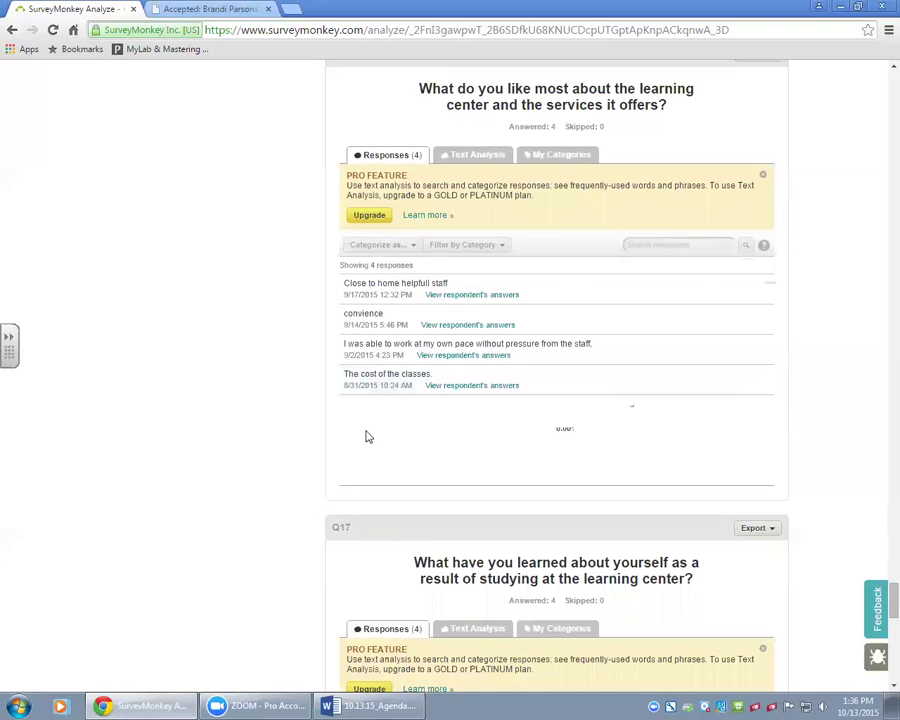
scroll(405, 605, "down", 5)
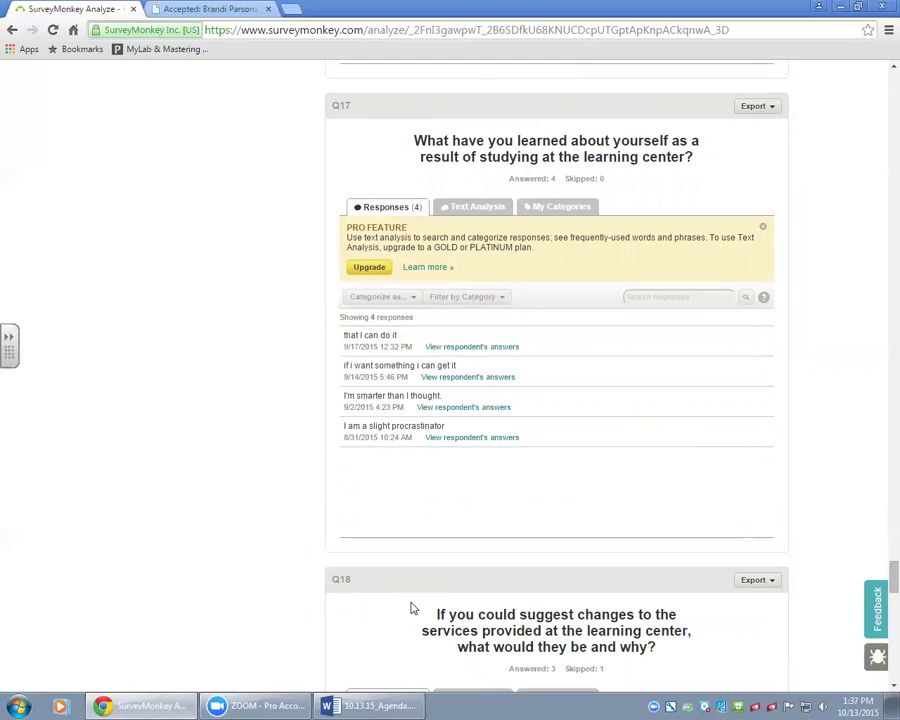
Scroll past Q18 suggestions and the Q19 age chart to the Q20 gender split (50% Male, 50% Female).
scroll(414, 600, "down", 4)
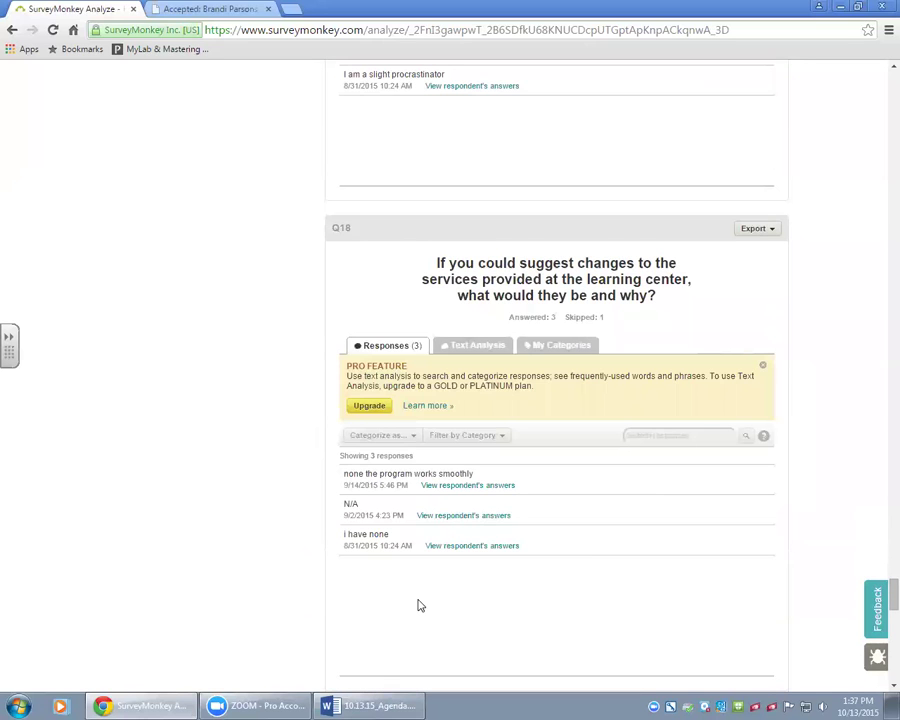
scroll(418, 605, "down", 2)
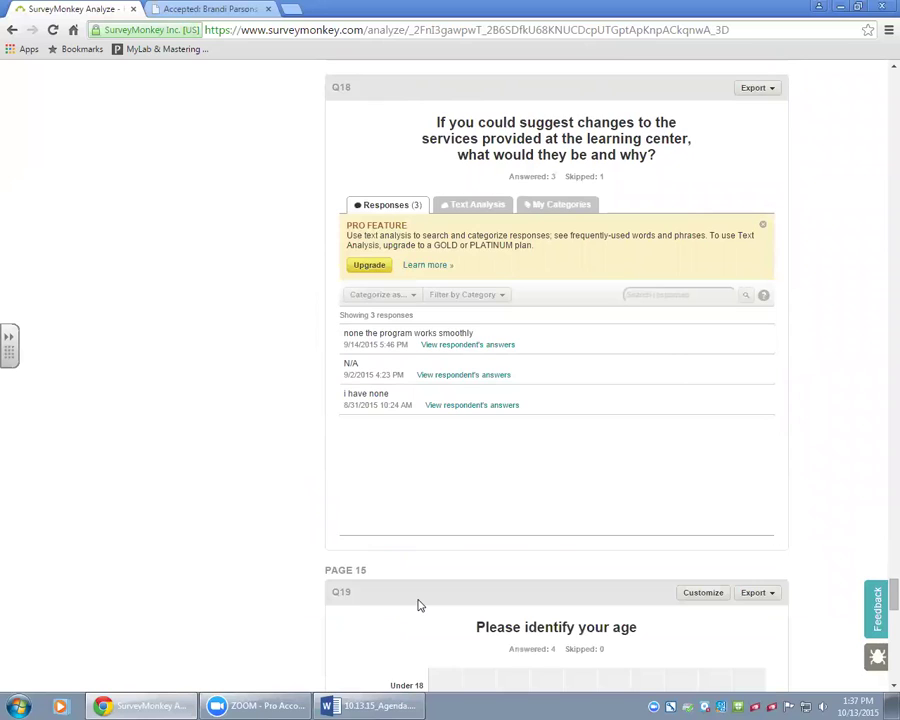
scroll(418, 605, "down", 1)
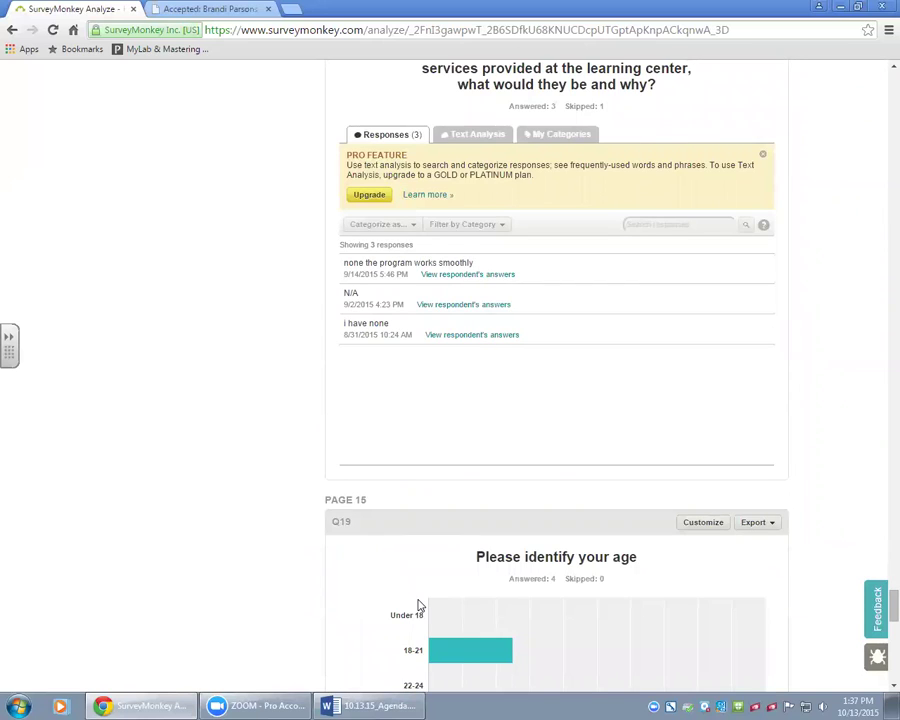
scroll(420, 606, "down", 1)
scroll(420, 606, "down", 1)
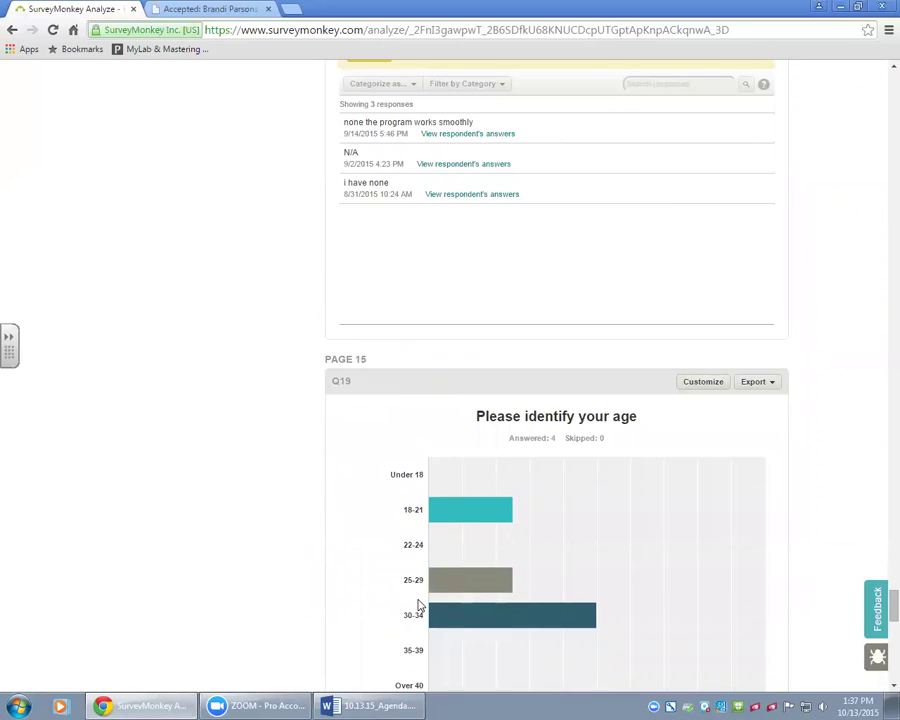
scroll(418, 605, "down", 9)
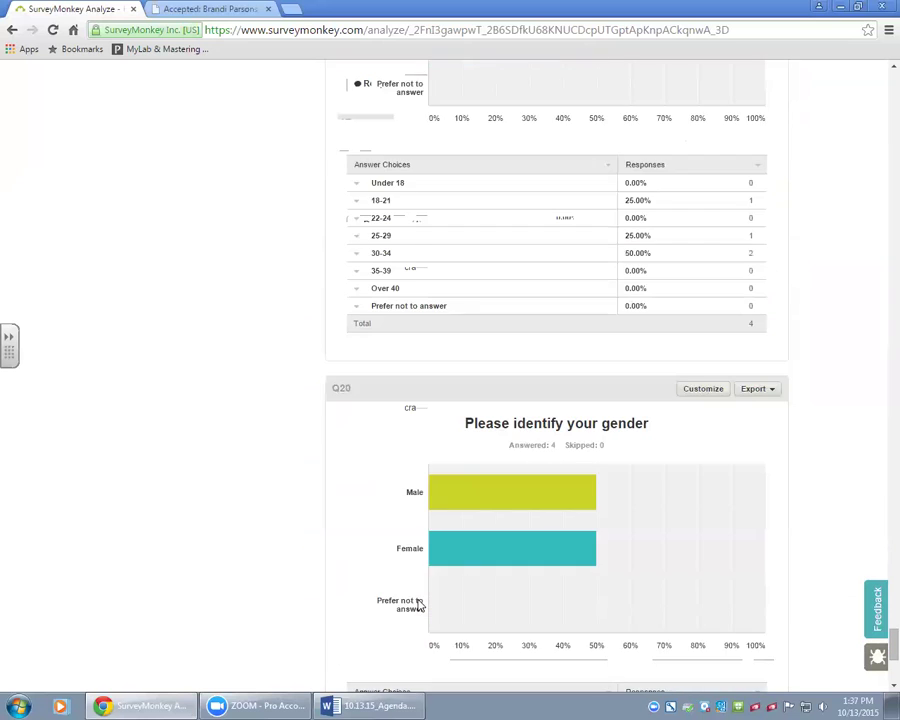
scroll(418, 605, "down", 5)
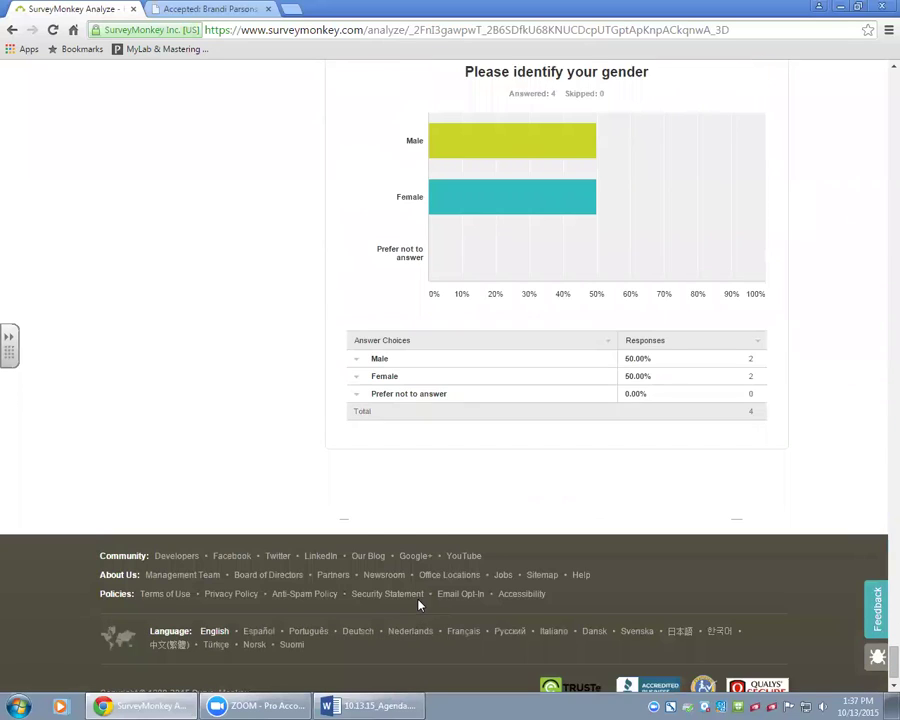
scroll(418, 604, "down", 1)
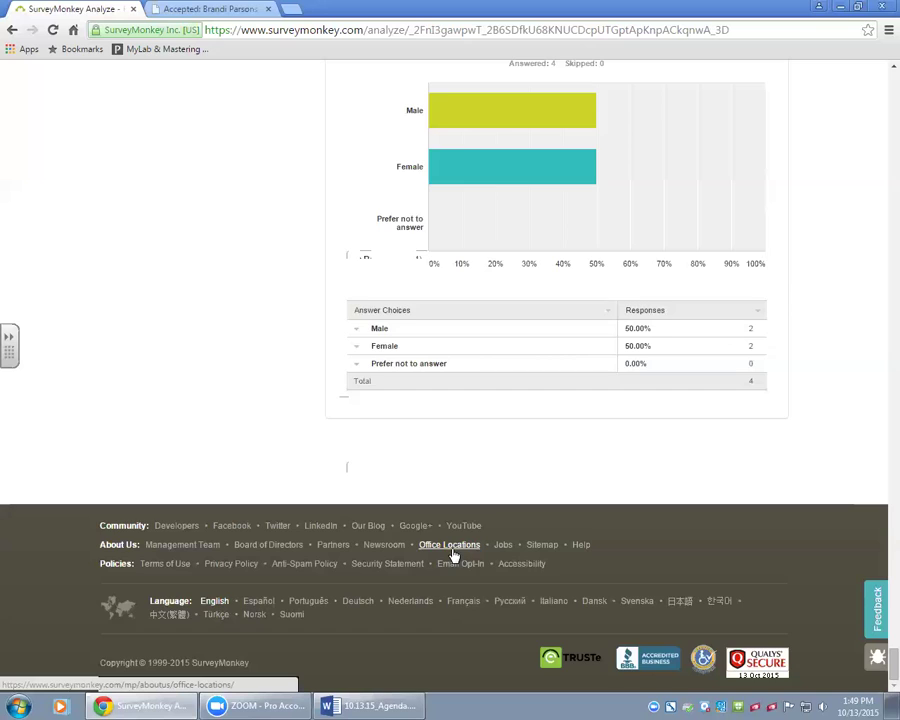
Scroll back to the top of the High School Completion Student survey's results.
scroll(450, 492, "up", 20)
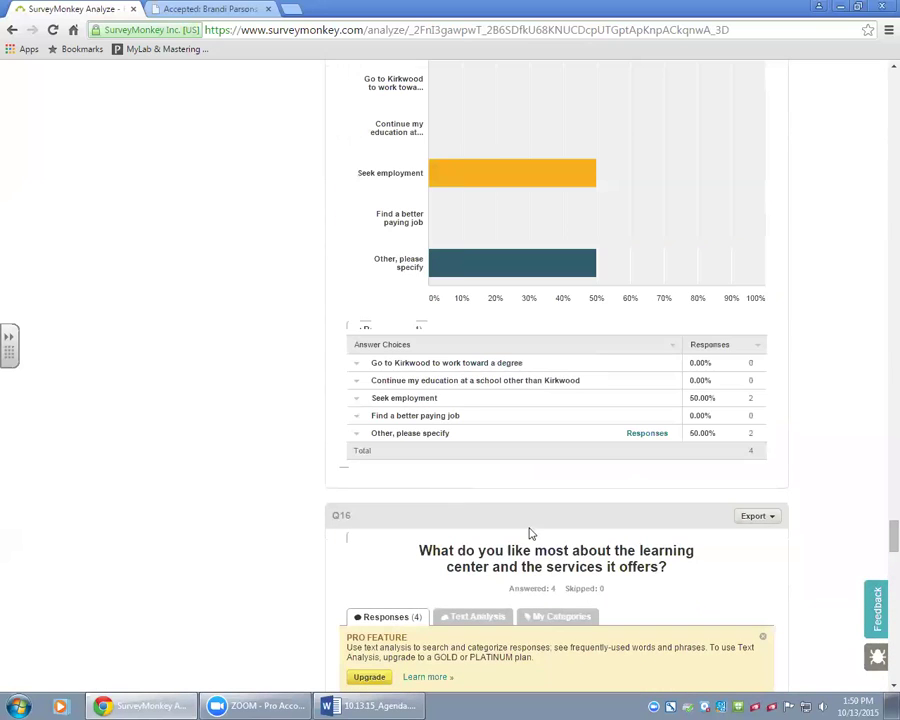
left_click_drag(884, 532, 880, 80)
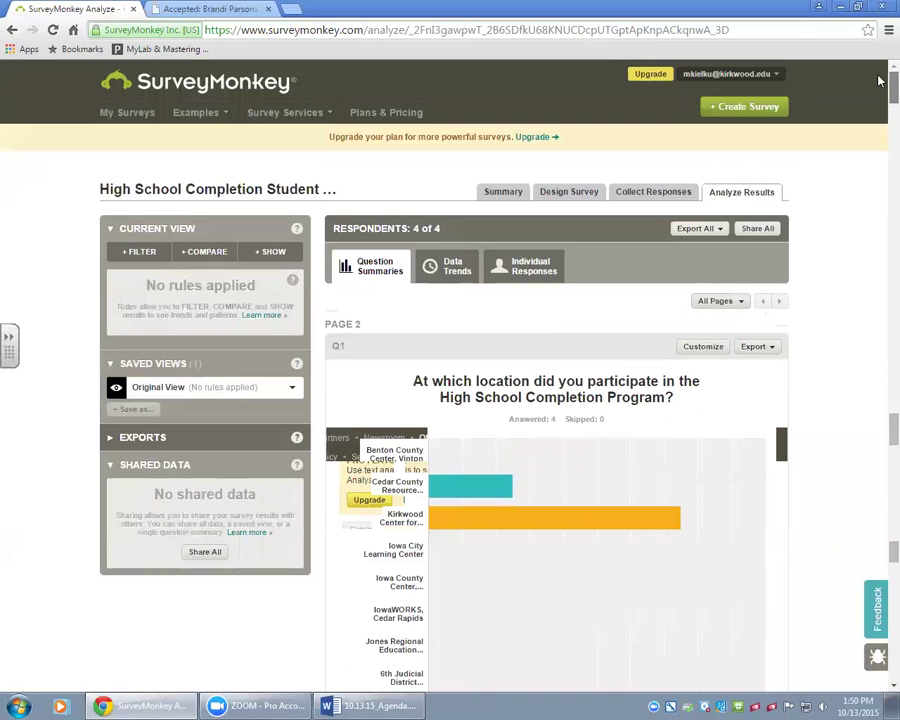
Open the collectors list, select Web Link 1, and expand Response Editing and Multiple Responses.
left_click(645, 196)
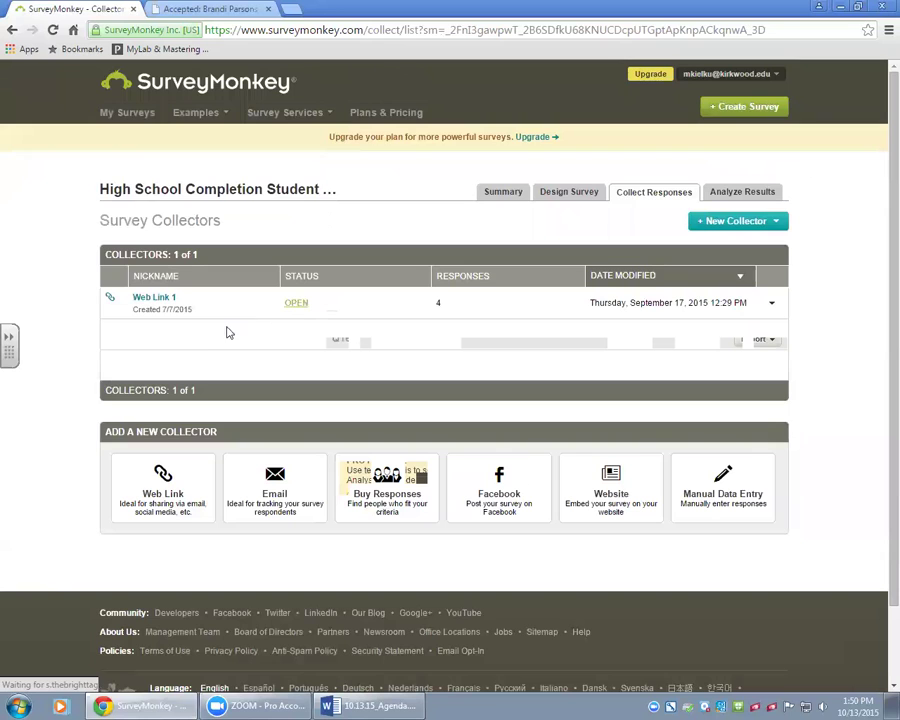
left_click(152, 298)
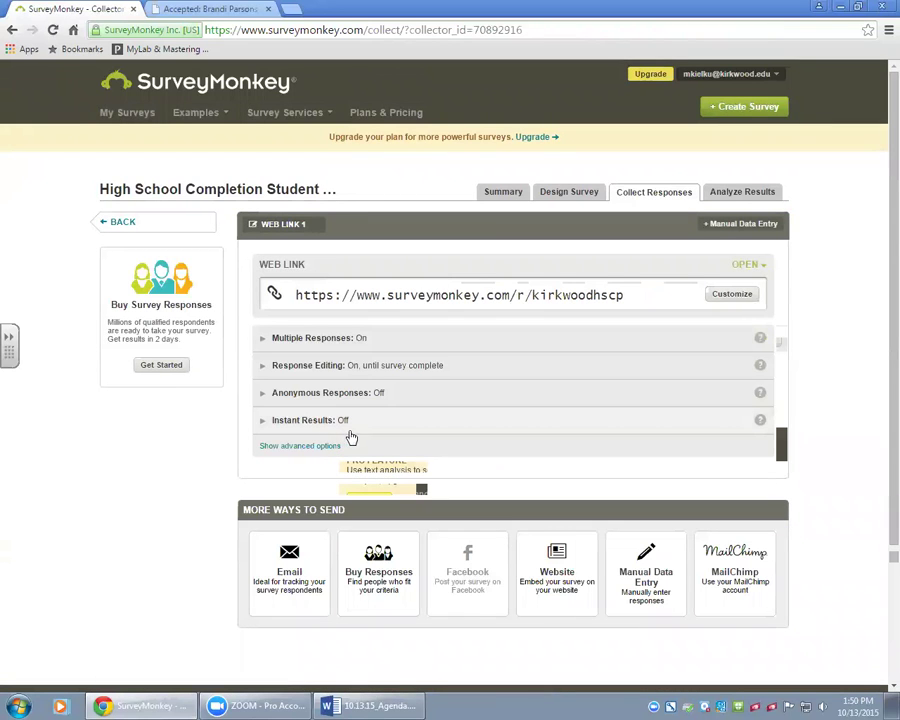
left_click(483, 368)
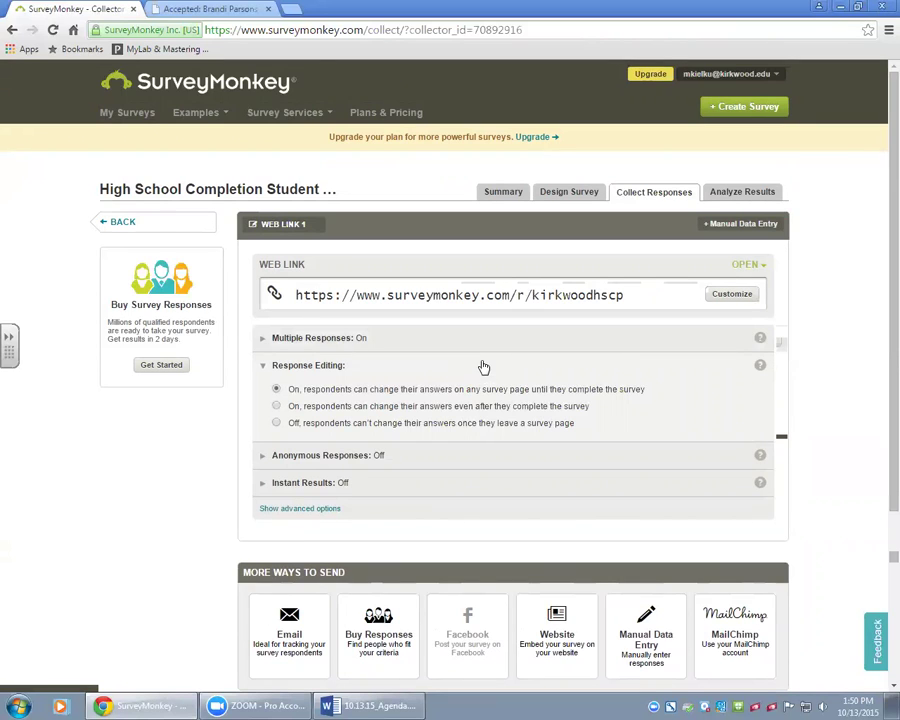
left_click(389, 344)
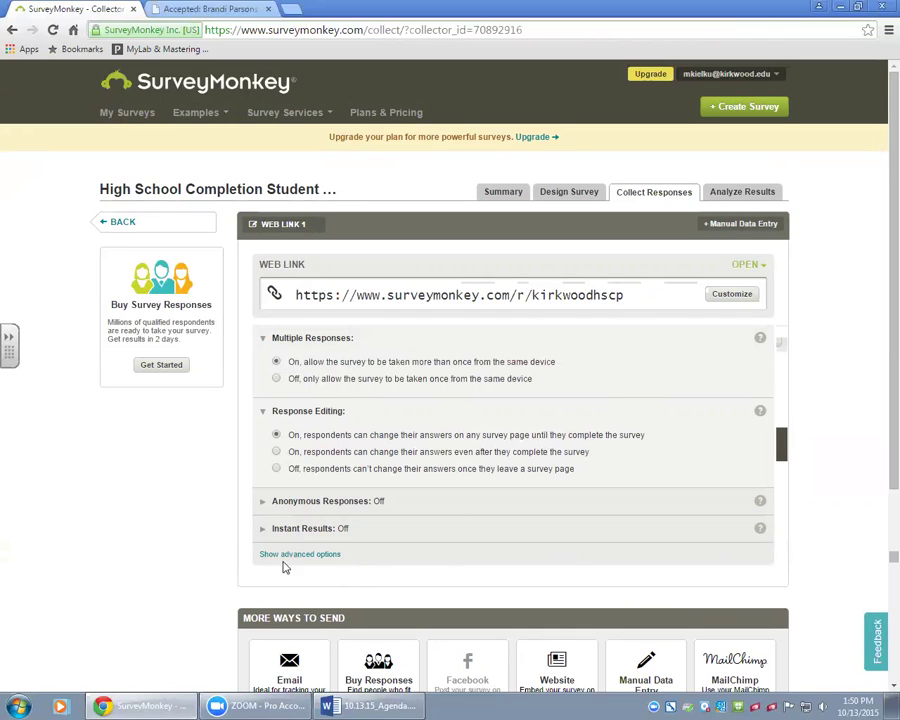
Show the Web Link 1 advanced options and expand Cutoff Date and Time.
left_click(333, 553)
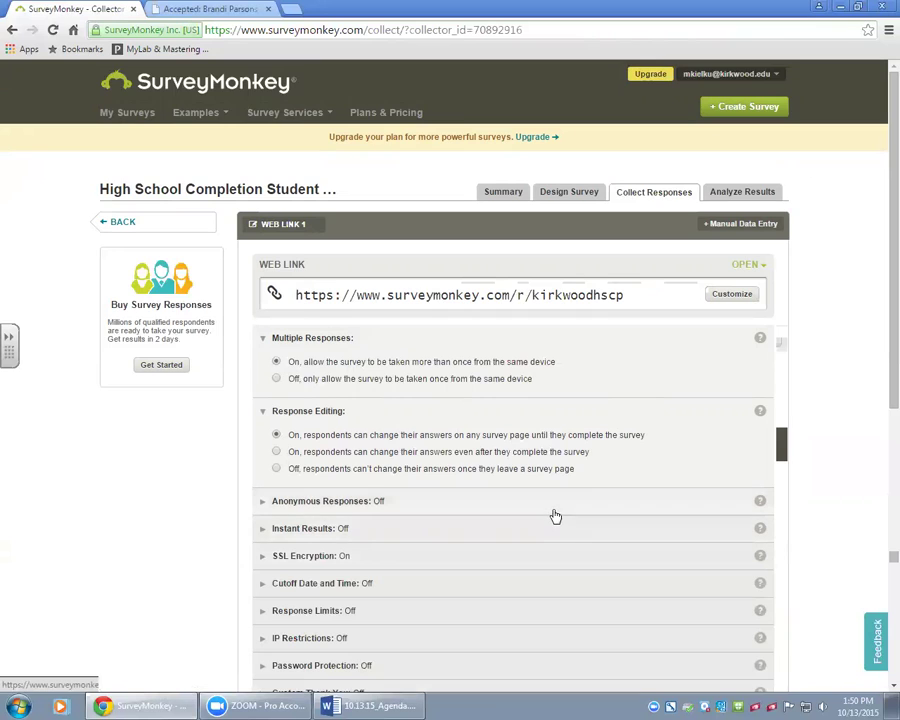
scroll(555, 515, "down", 1)
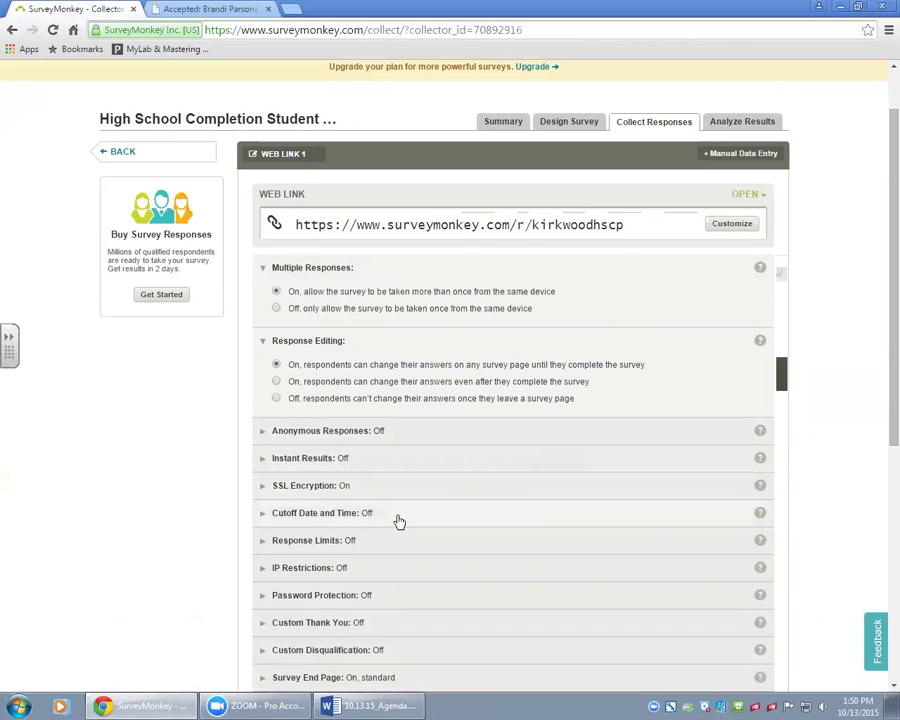
scroll(541, 517, "down", 1)
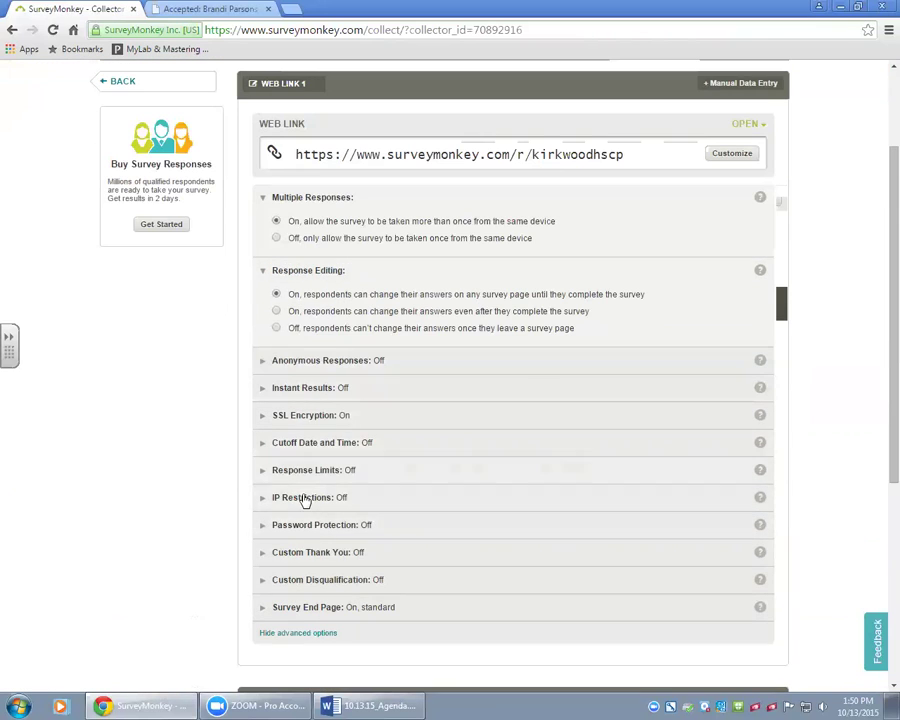
left_click(310, 444)
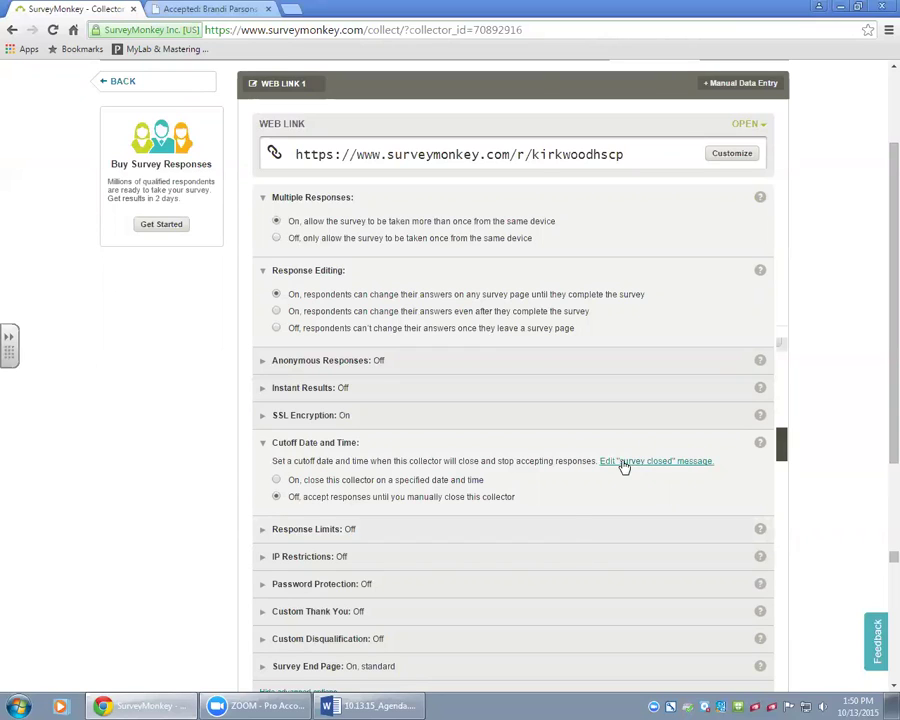
Try the cutoff date On, then set it back to Off so responses stay open until closed manually.
scroll(624, 568, "down", 1)
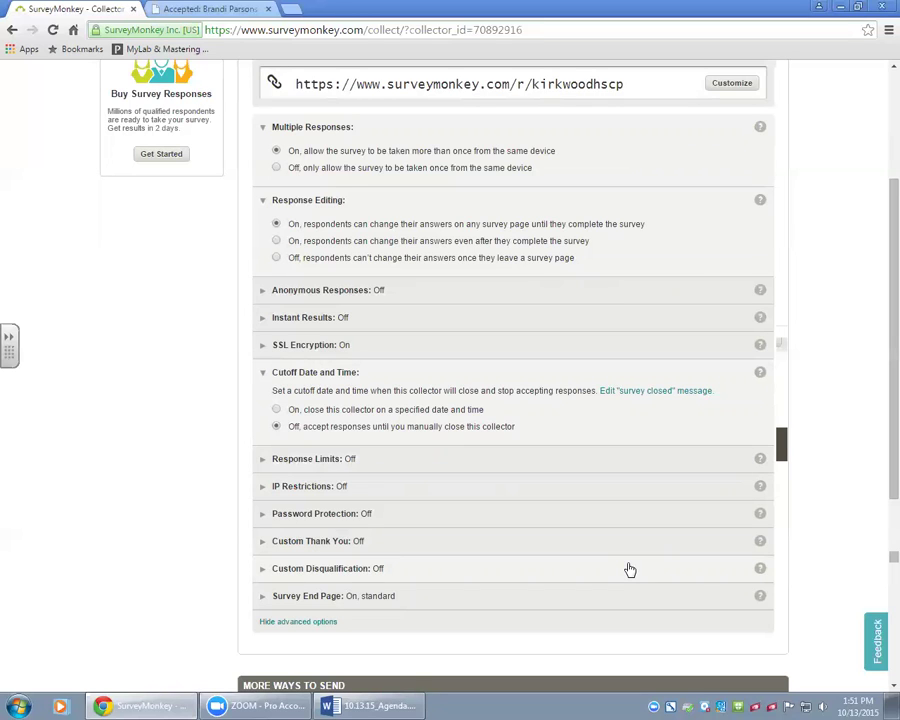
left_click(277, 410)
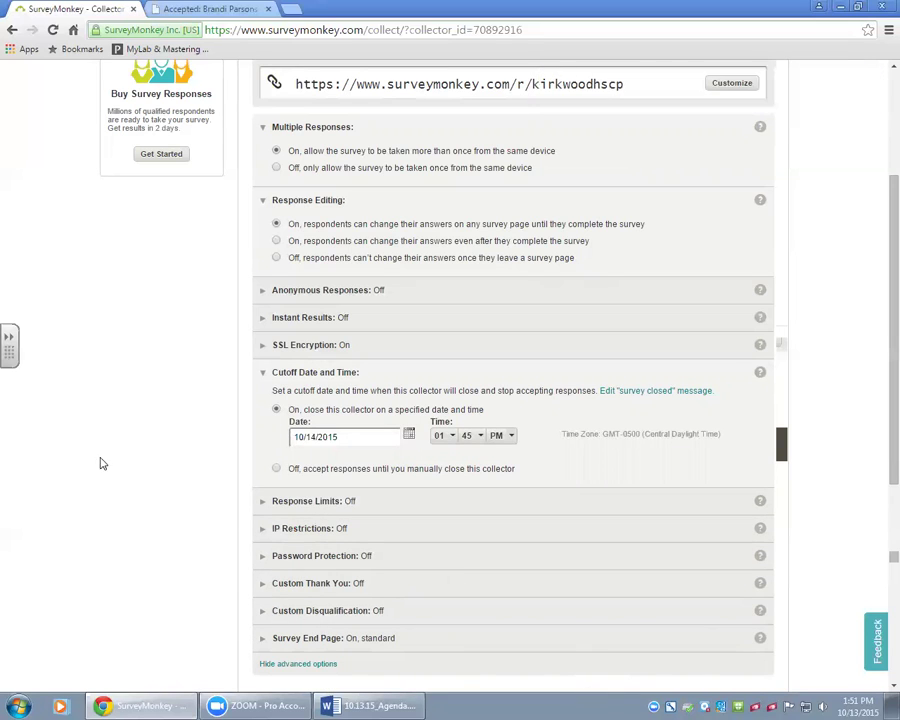
left_click(277, 470)
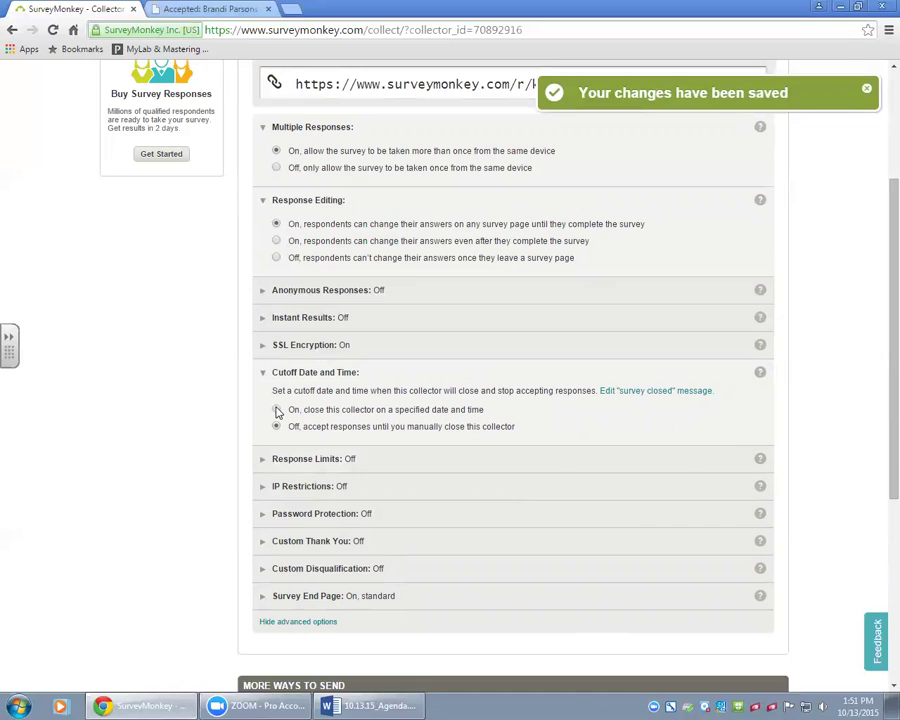
scroll(775, 520, "down", 2)
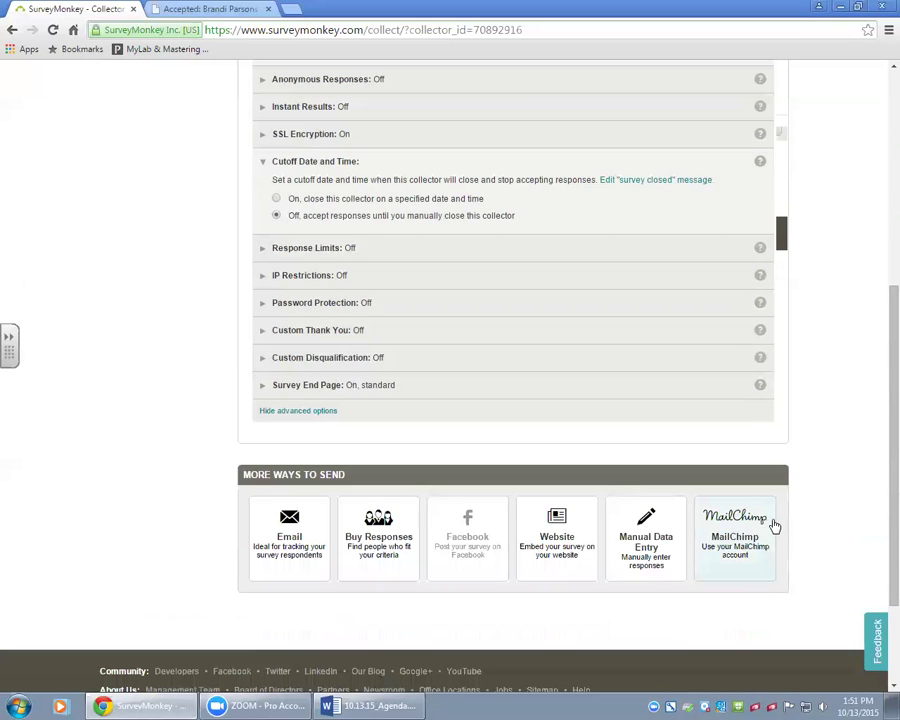
scroll(775, 527, "up", 5)
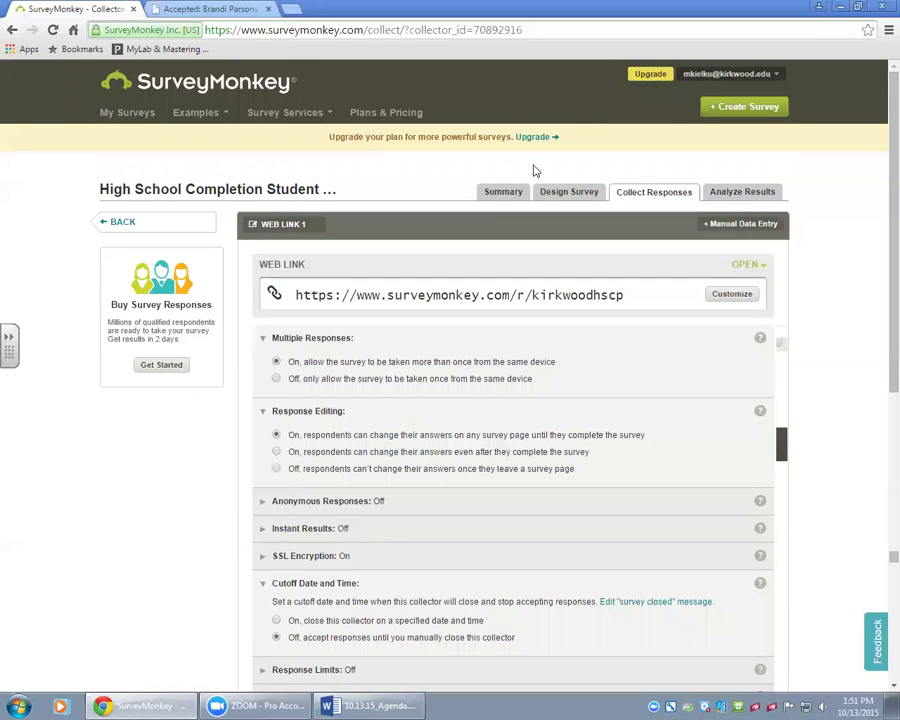
From My Surveys, open the Re-Registration Fee Change Options Round 2 survey summary.
left_click(121, 114)
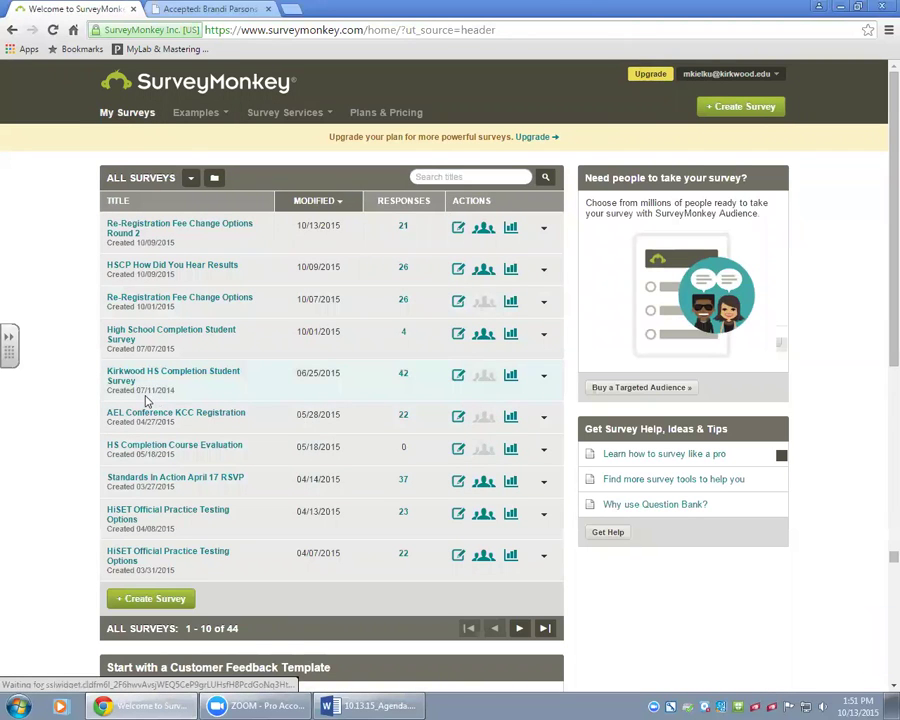
left_click(181, 226)
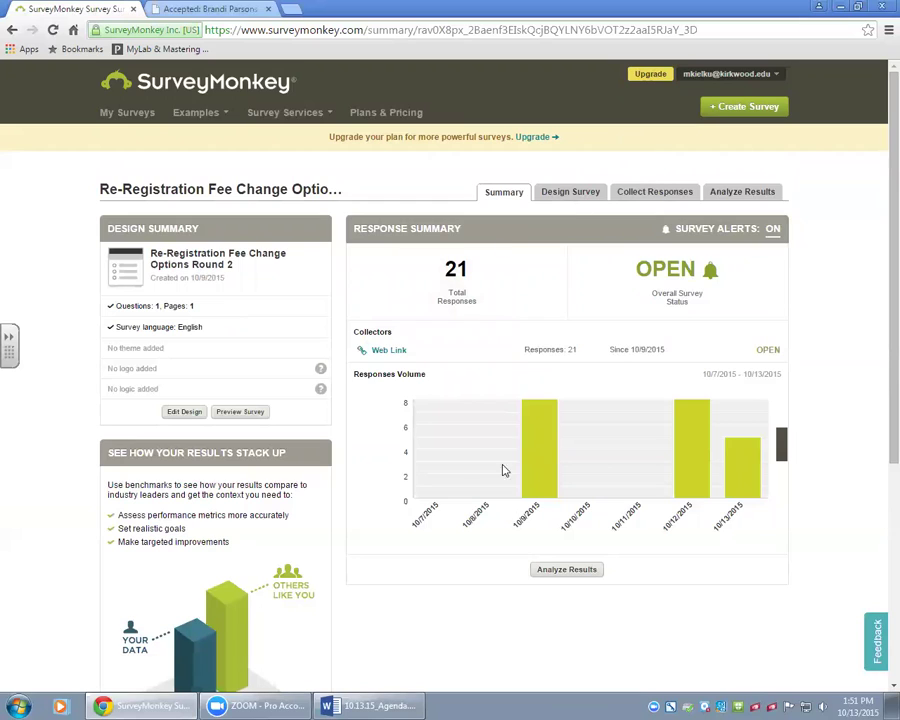
mouse_move(767, 476)
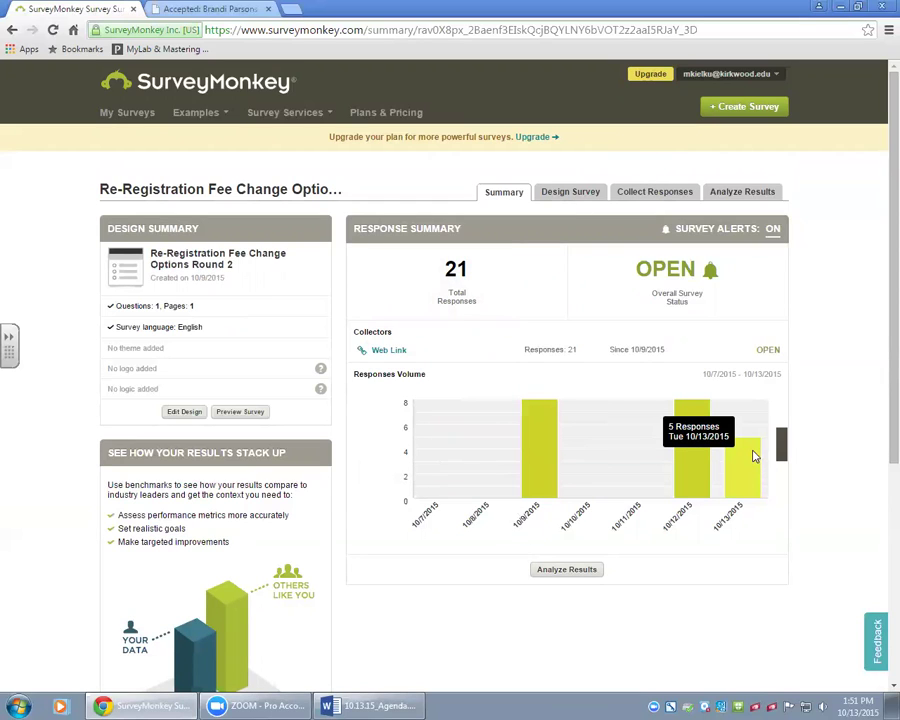
mouse_move(712, 427)
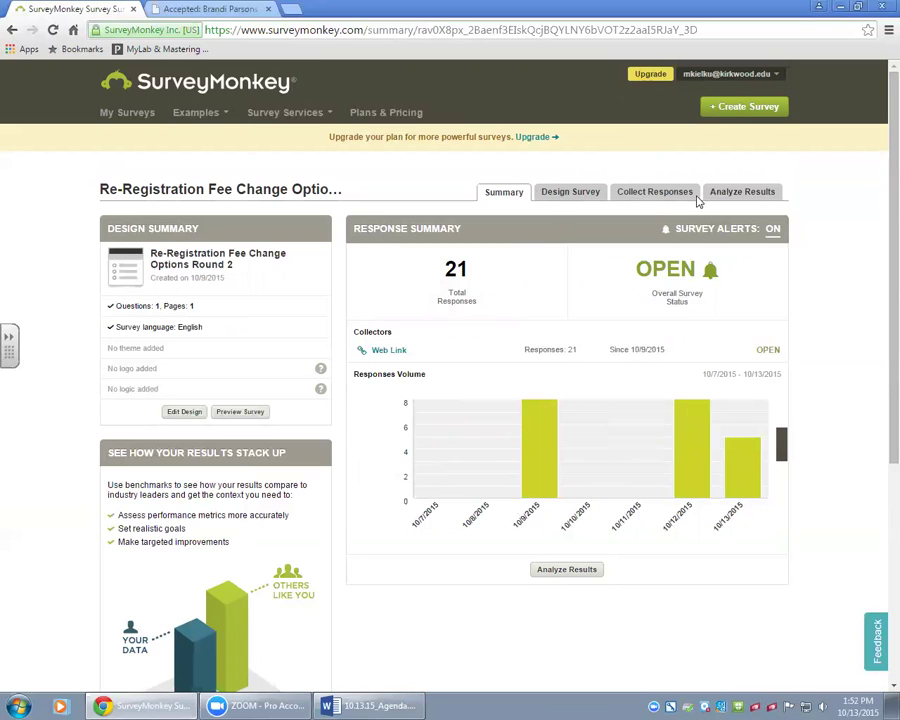
View Analyze Results down to the Q1 summary: 14 (66.67%) versus 7 (33.33%).
left_click(768, 193)
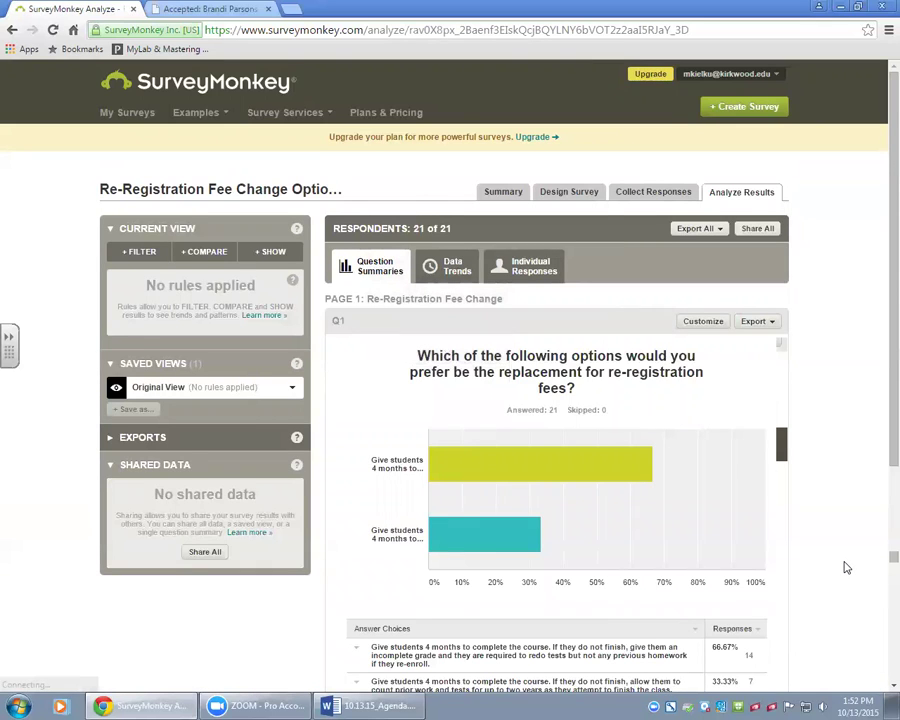
scroll(845, 567, "down", 2)
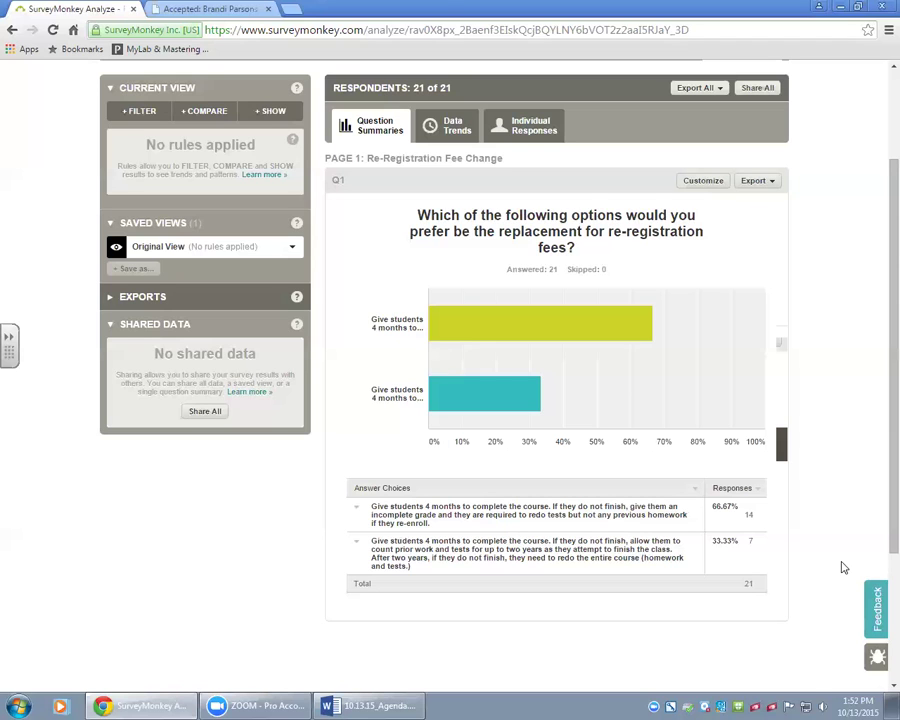
Switch to Data Trends and bring the Q1 by-day chart of 22 respondents into view.
left_click(447, 125)
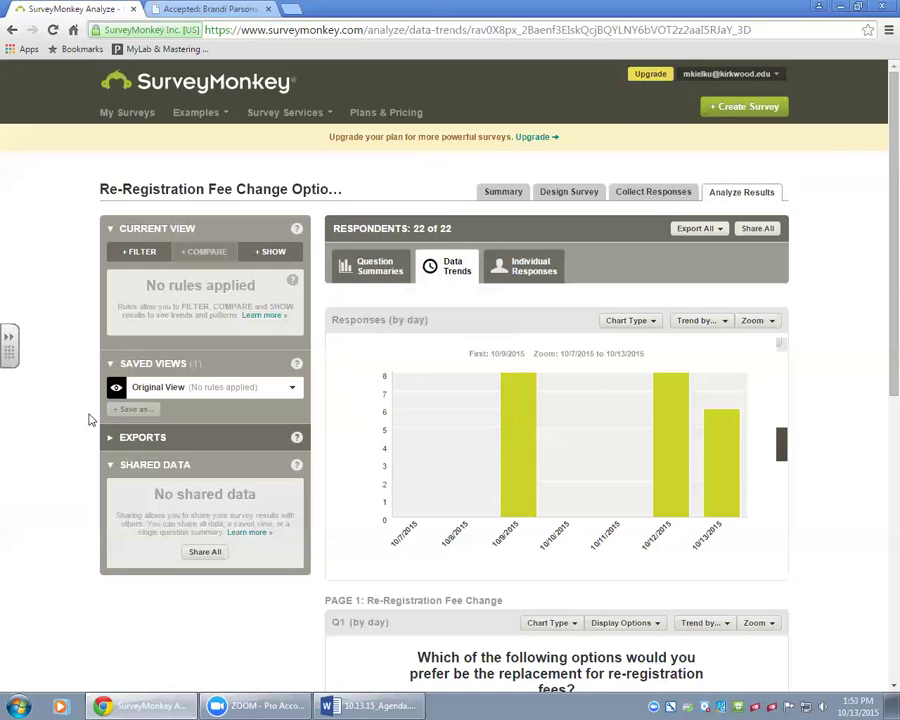
scroll(443, 481, "down", 3)
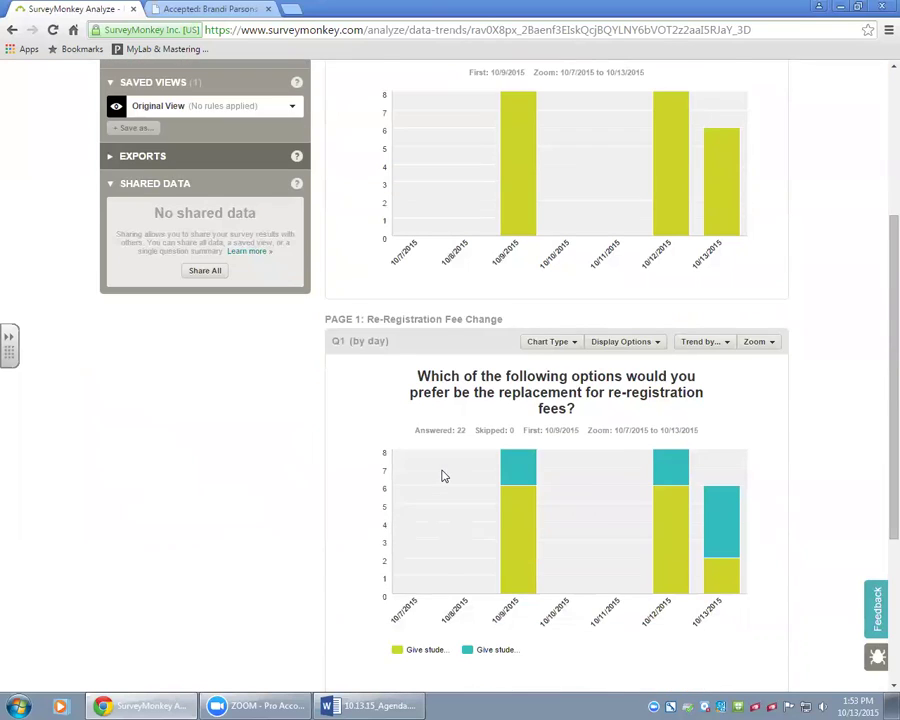
scroll(444, 476, "down", 2)
scroll(444, 476, "up", 1)
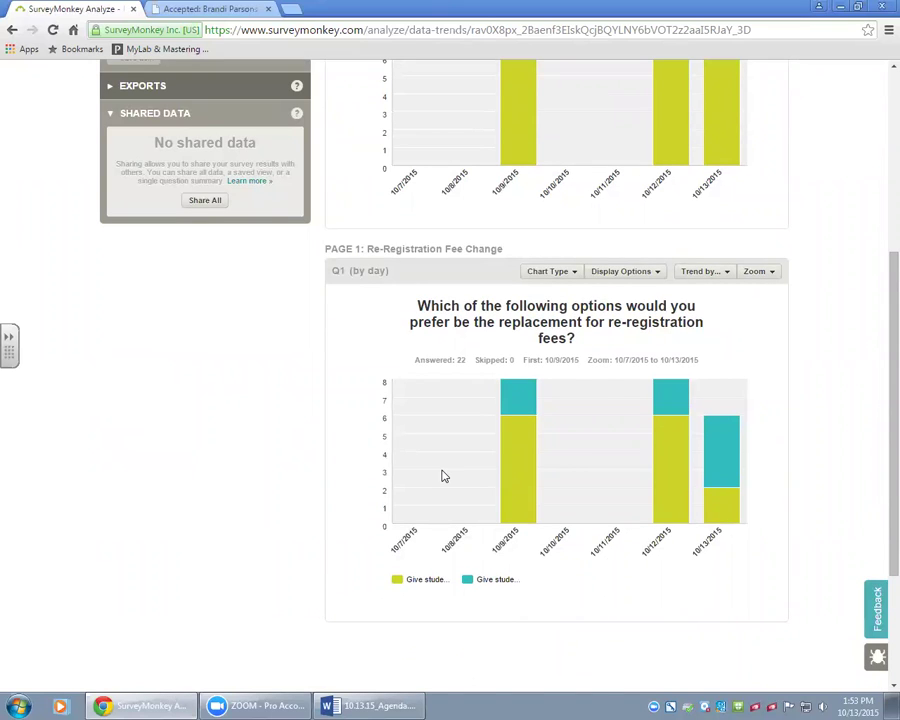
scroll(444, 476, "up", 2)
scroll(443, 470, "up", 2)
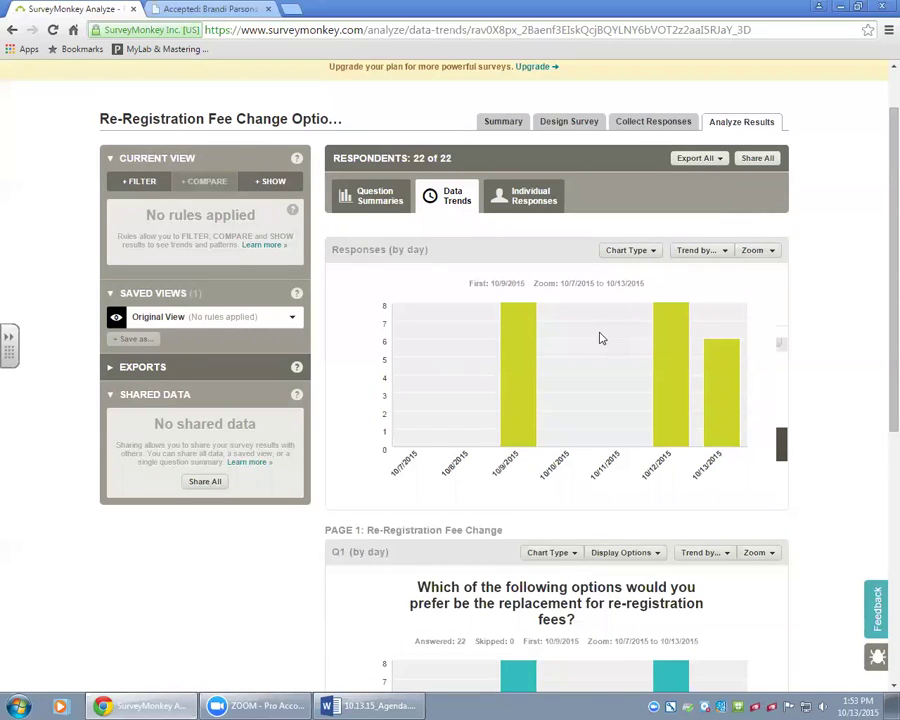
scroll(600, 338, "down", 3)
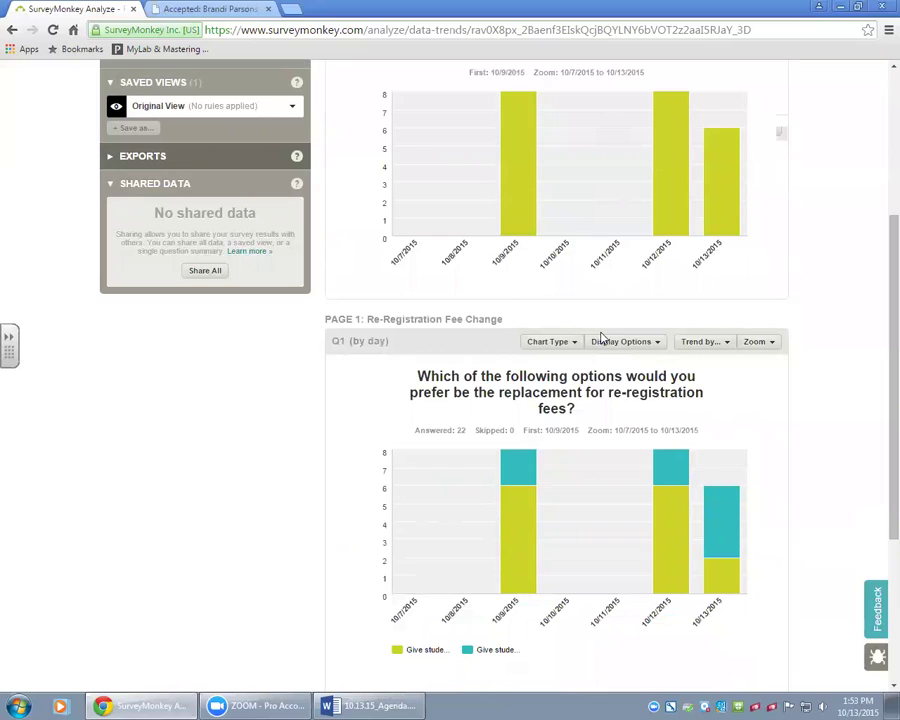